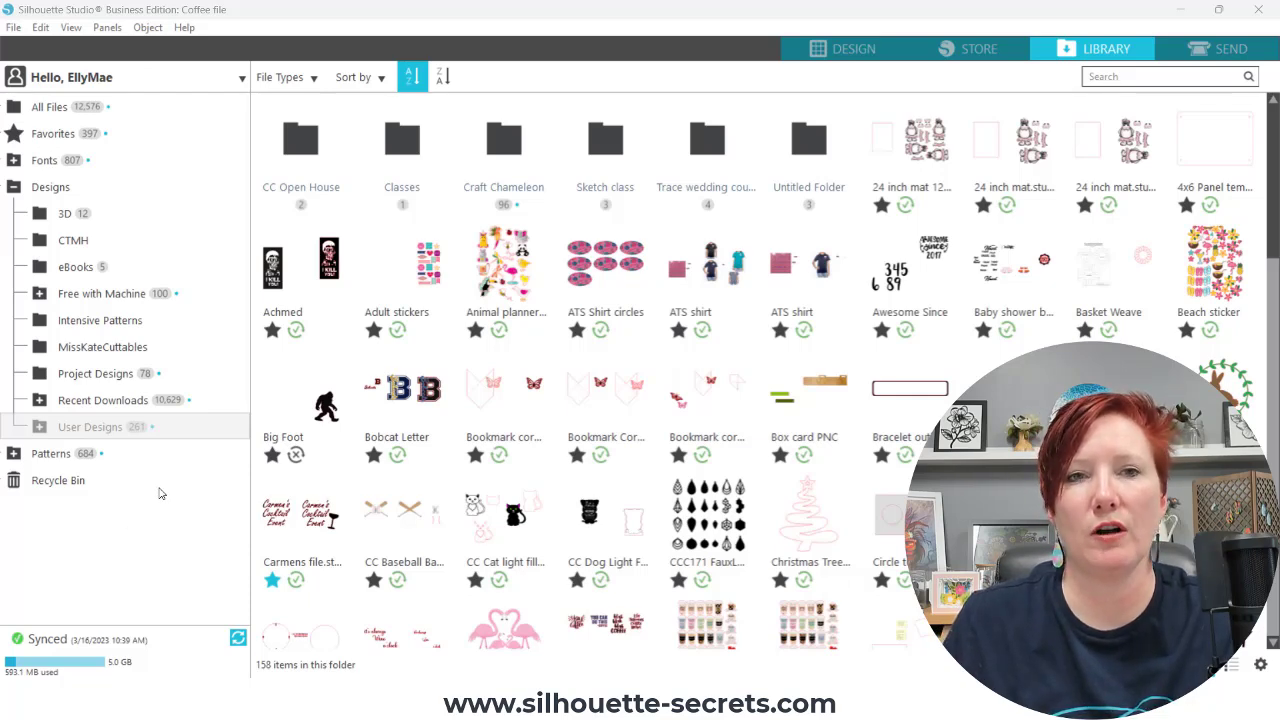
Show the Recent Downloads subfolders (3D, Coffee, Flowers, Mandalas) in the library, then collapse its sidebar branch.
click(86, 428)
click(86, 428)
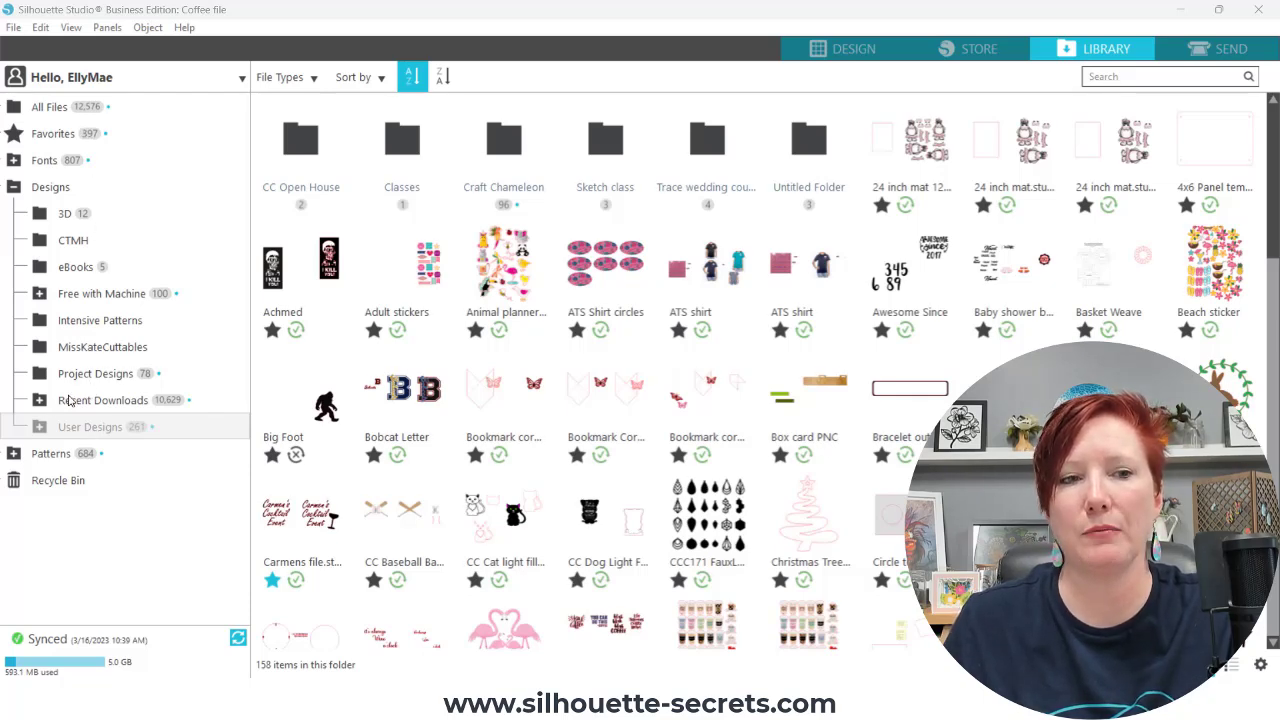
click(62, 410)
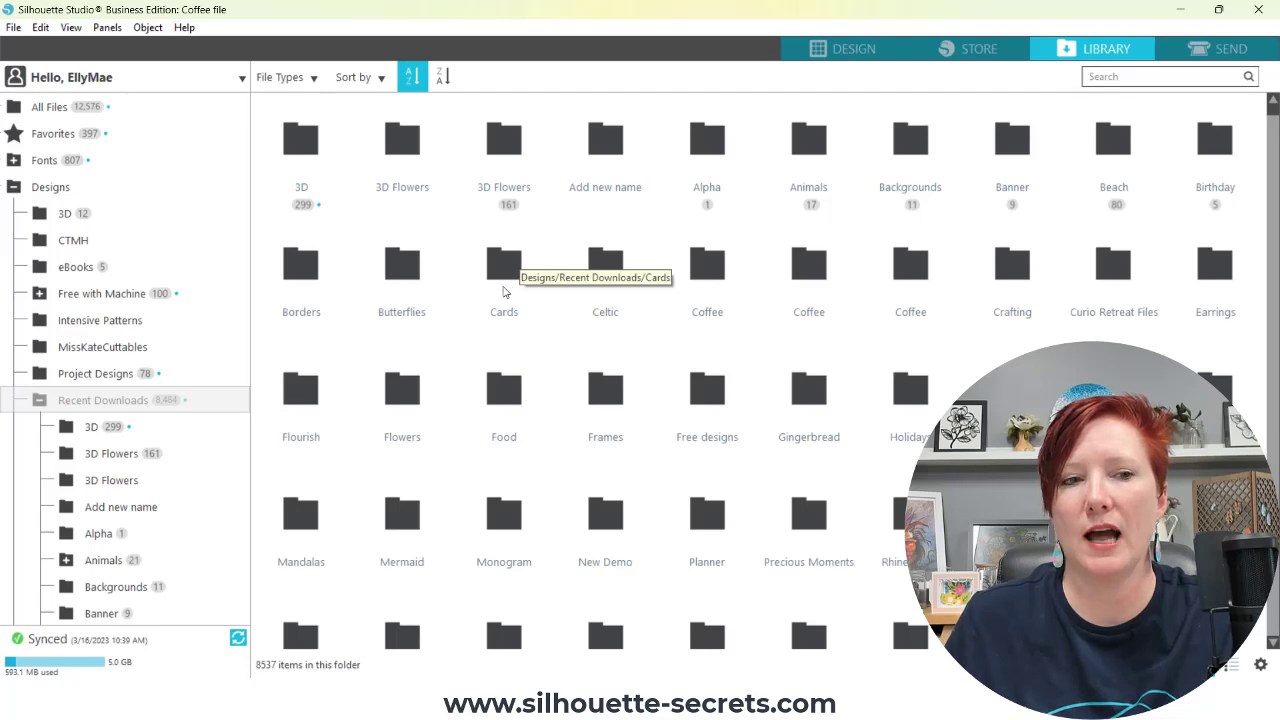
click(39, 400)
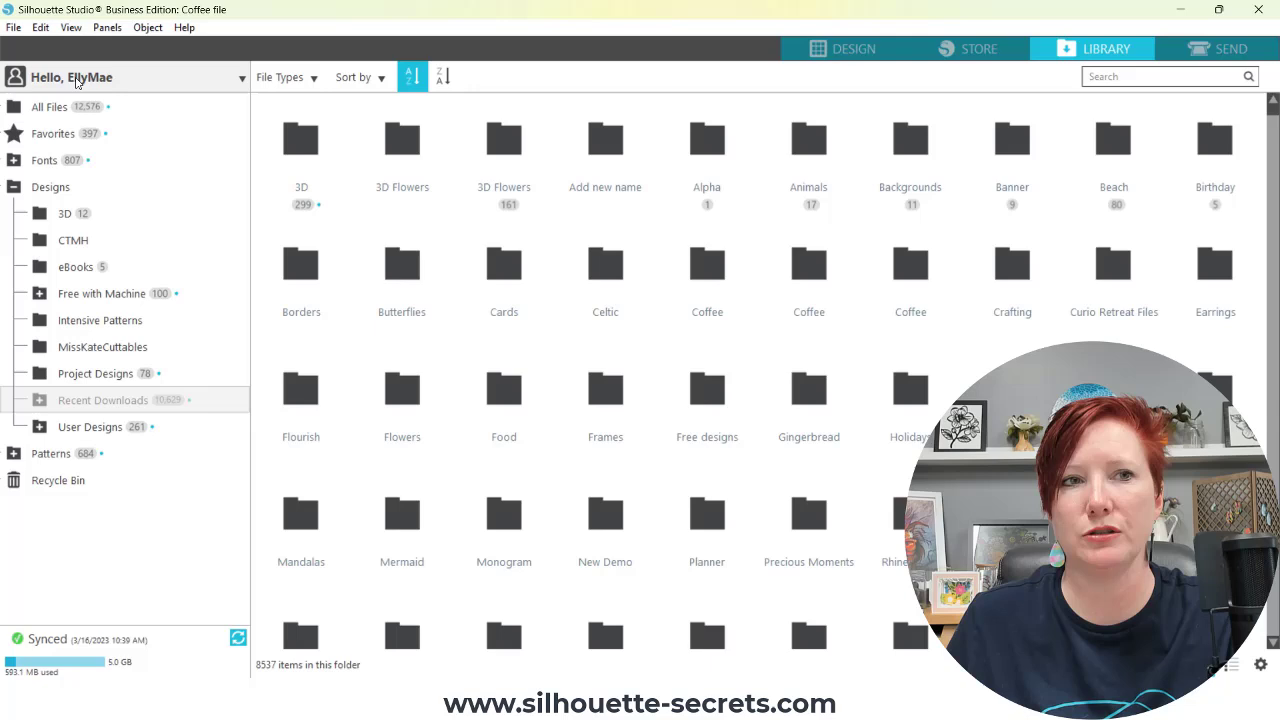
Open the 'Hello, user' account menu in the Library sidebar.
click(79, 81)
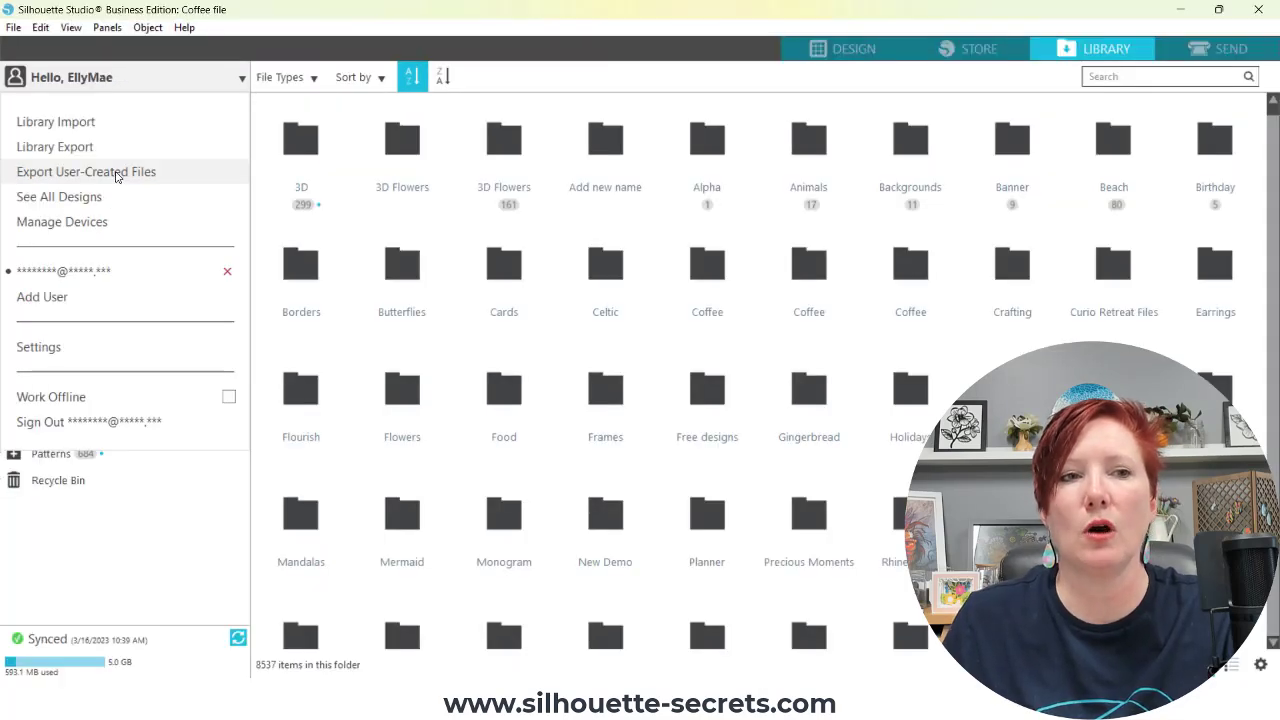
Export user-created files with destination D:\Silhouette Secrets\Backups\Silhouette User Designs 3-16-23.
click(117, 174)
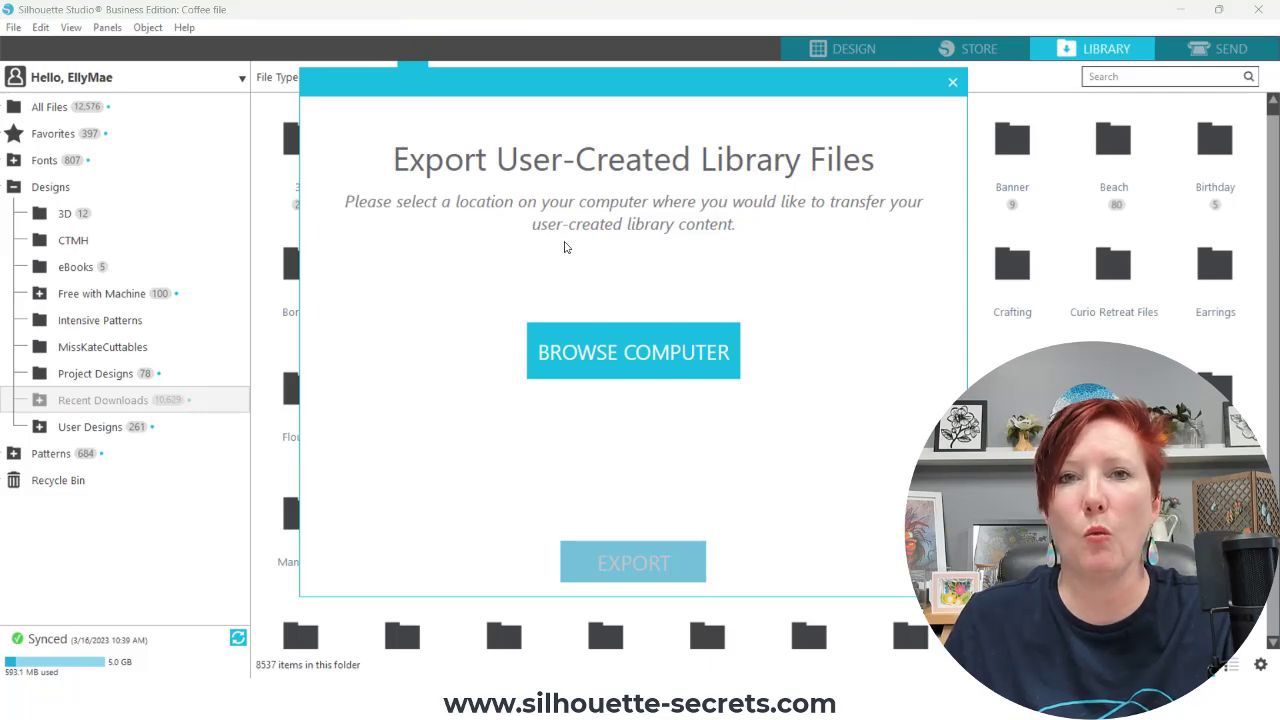
click(591, 360)
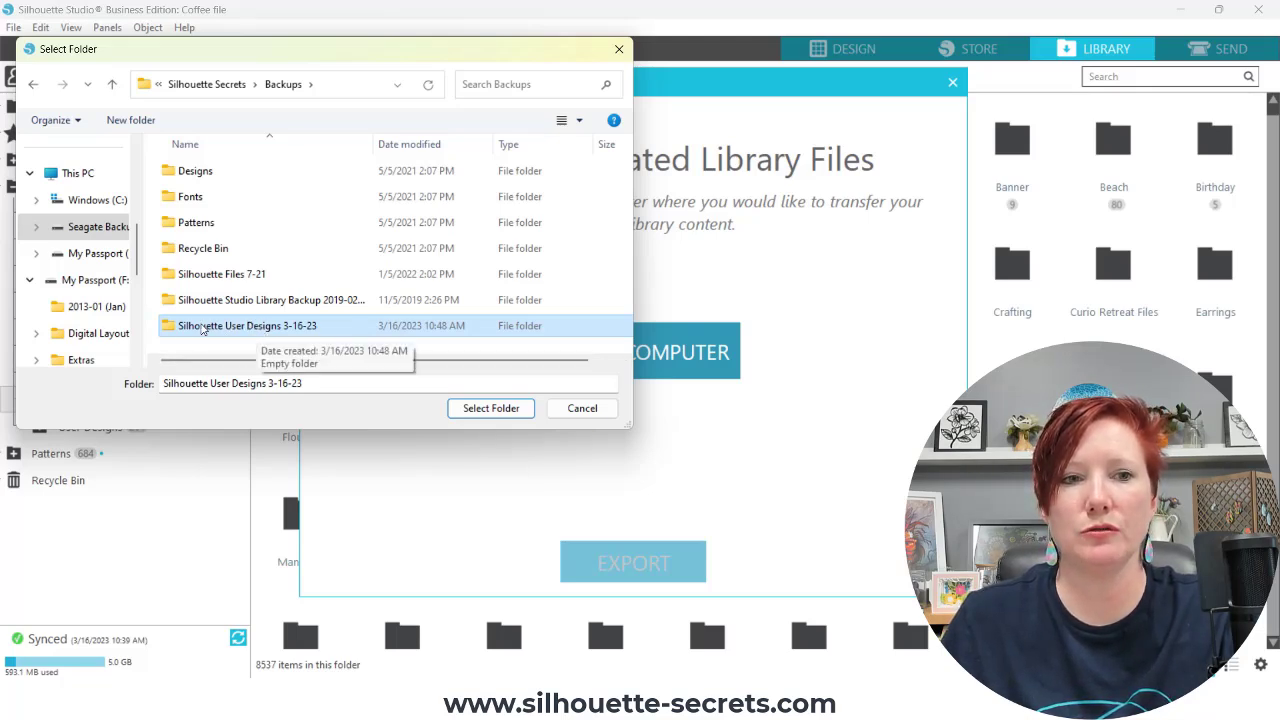
click(165, 330)
click(170, 327)
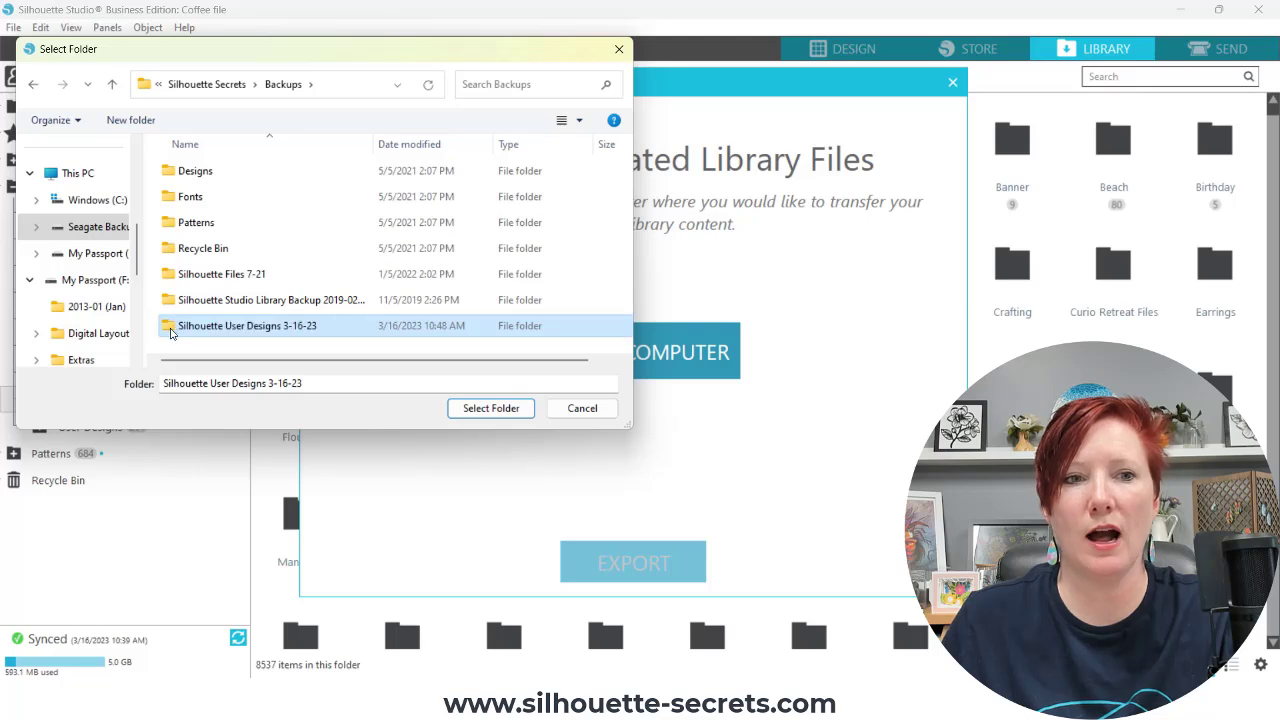
double_click(170, 327)
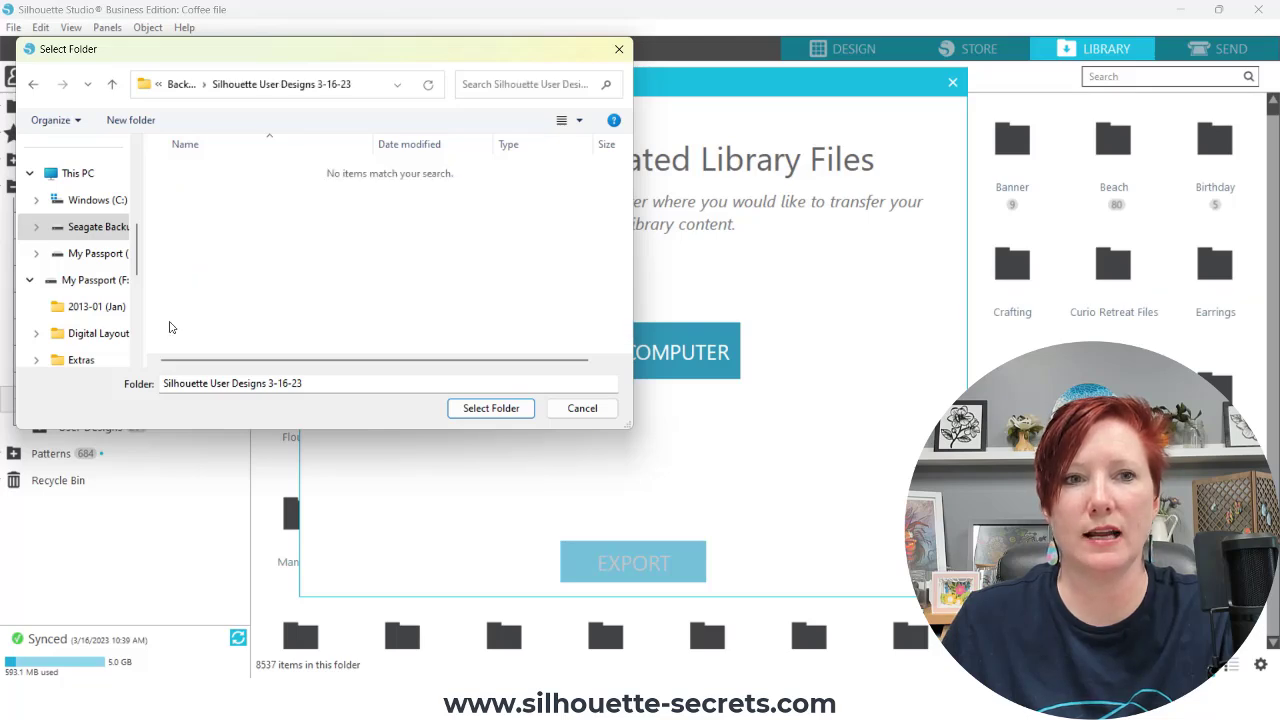
click(491, 408)
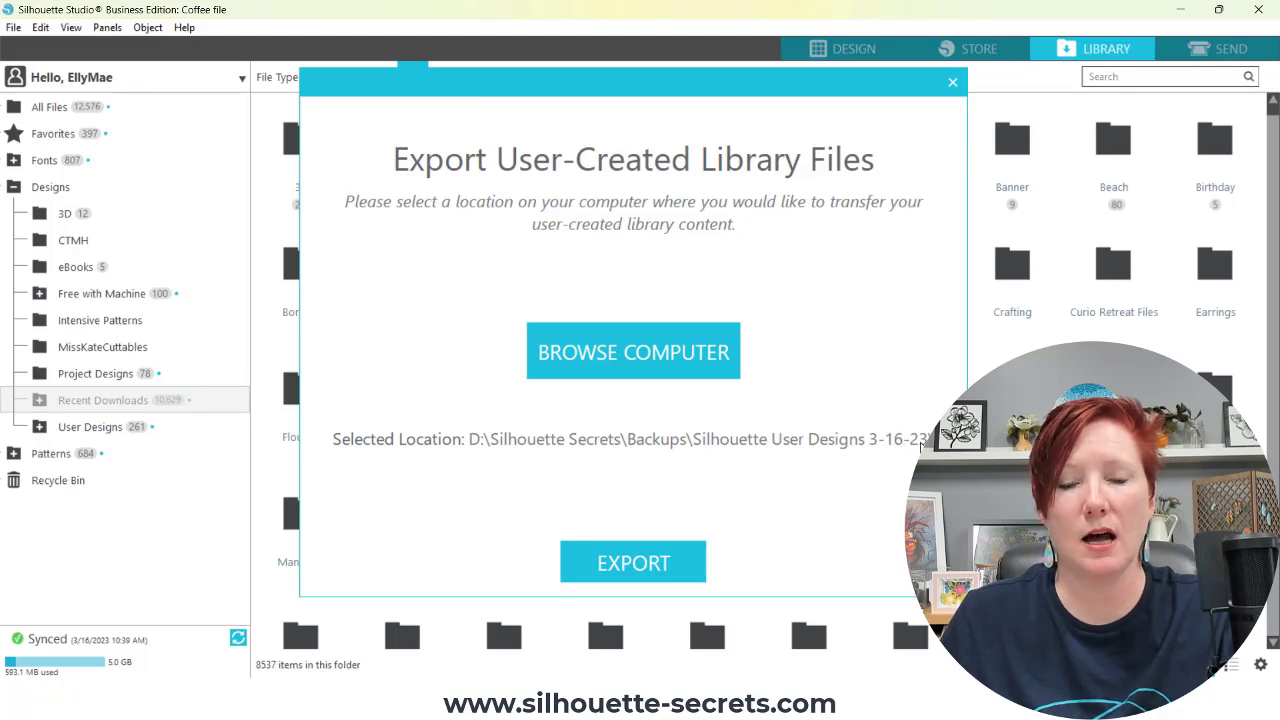
Run the export of user-created library files into the 3-16-23 backup folder.
click(646, 566)
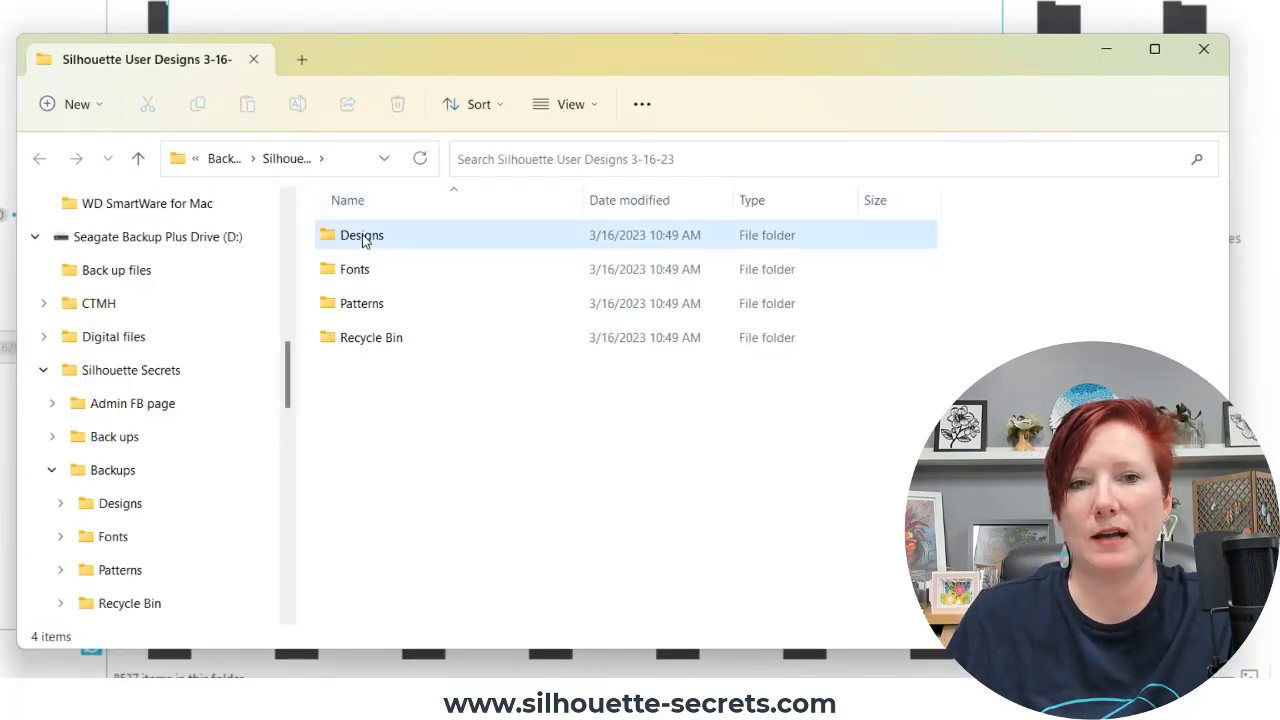
Browse Designs > Recent Downloads > Animals > Fairies in the backup, then return to Designs.
double_click(363, 238)
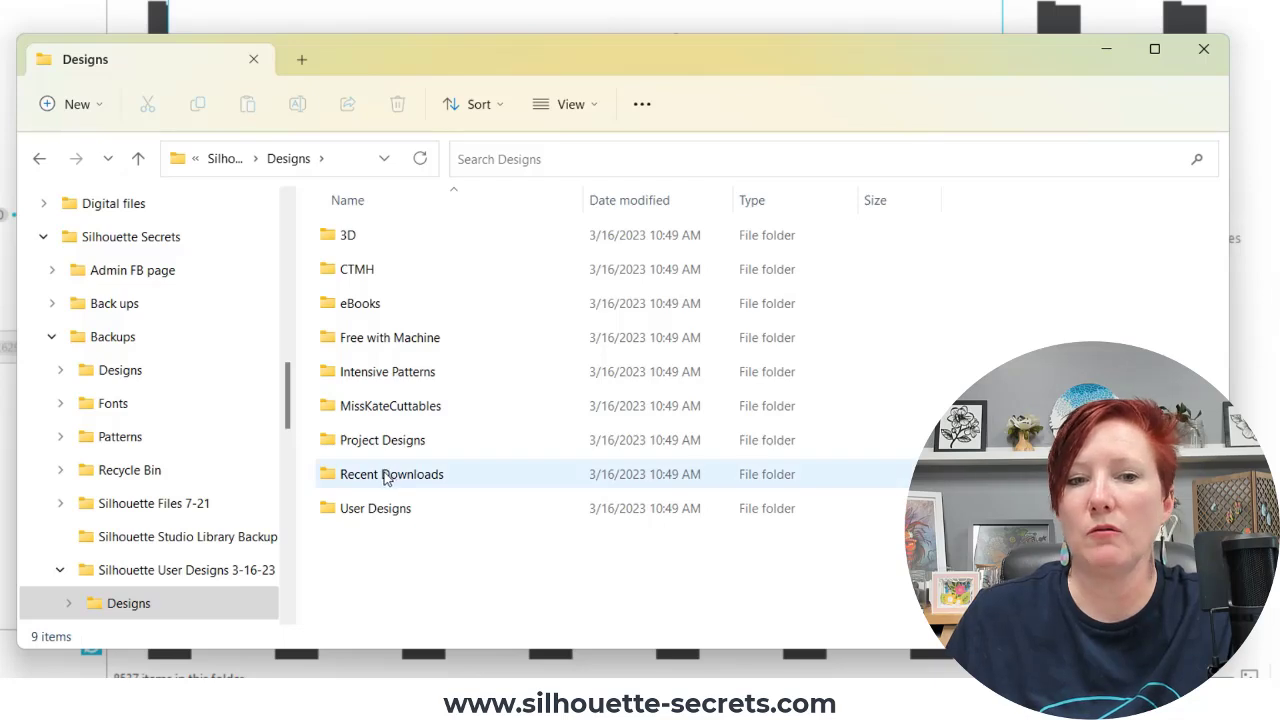
mouse_move(386, 478)
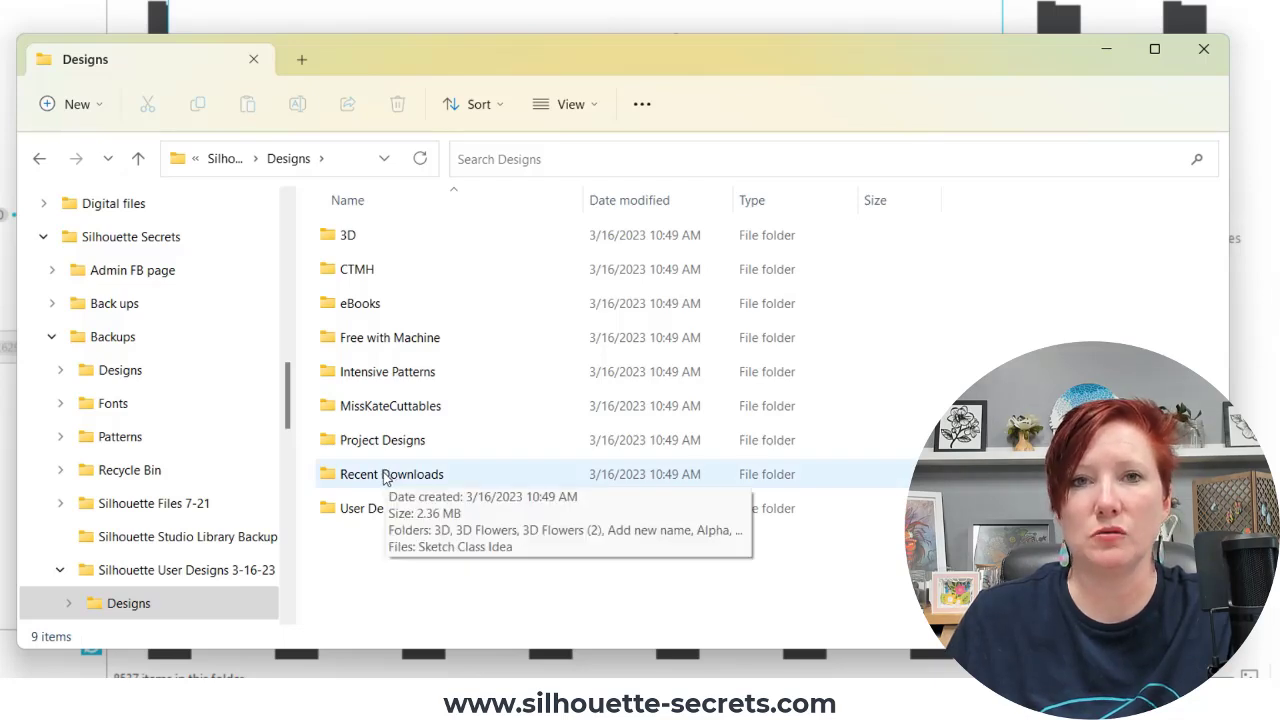
double_click(384, 476)
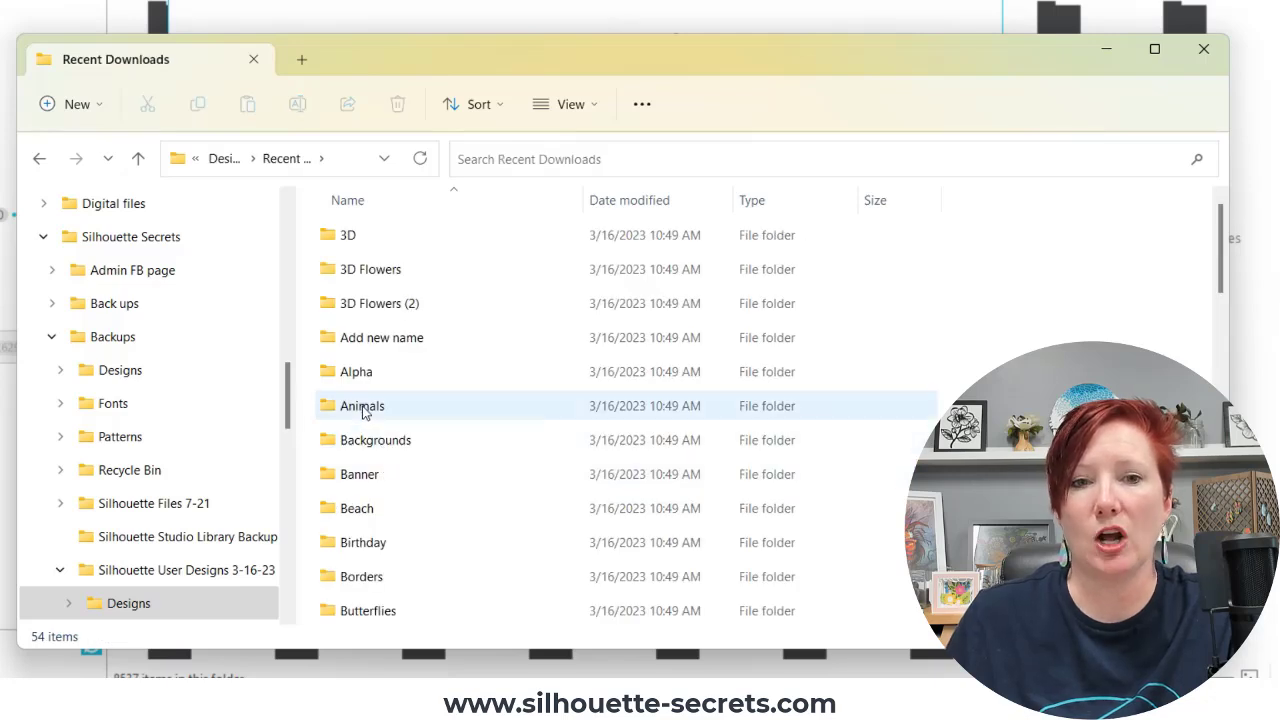
double_click(366, 407)
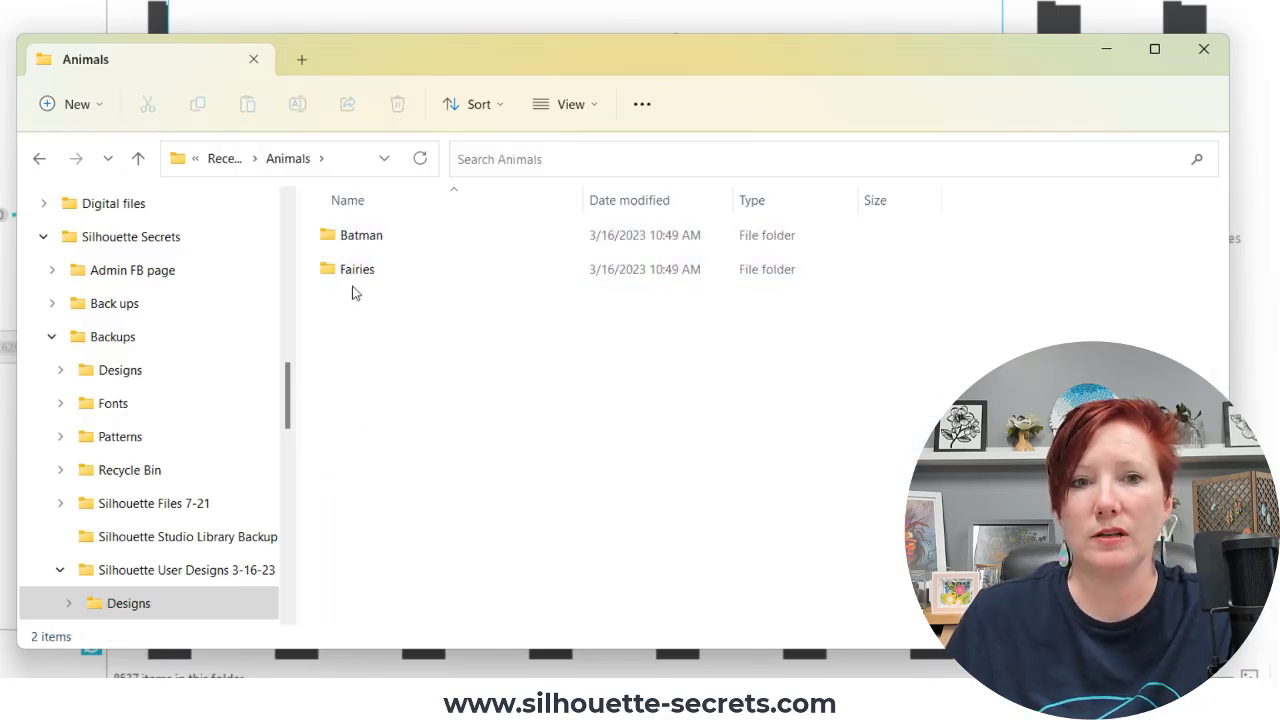
double_click(358, 272)
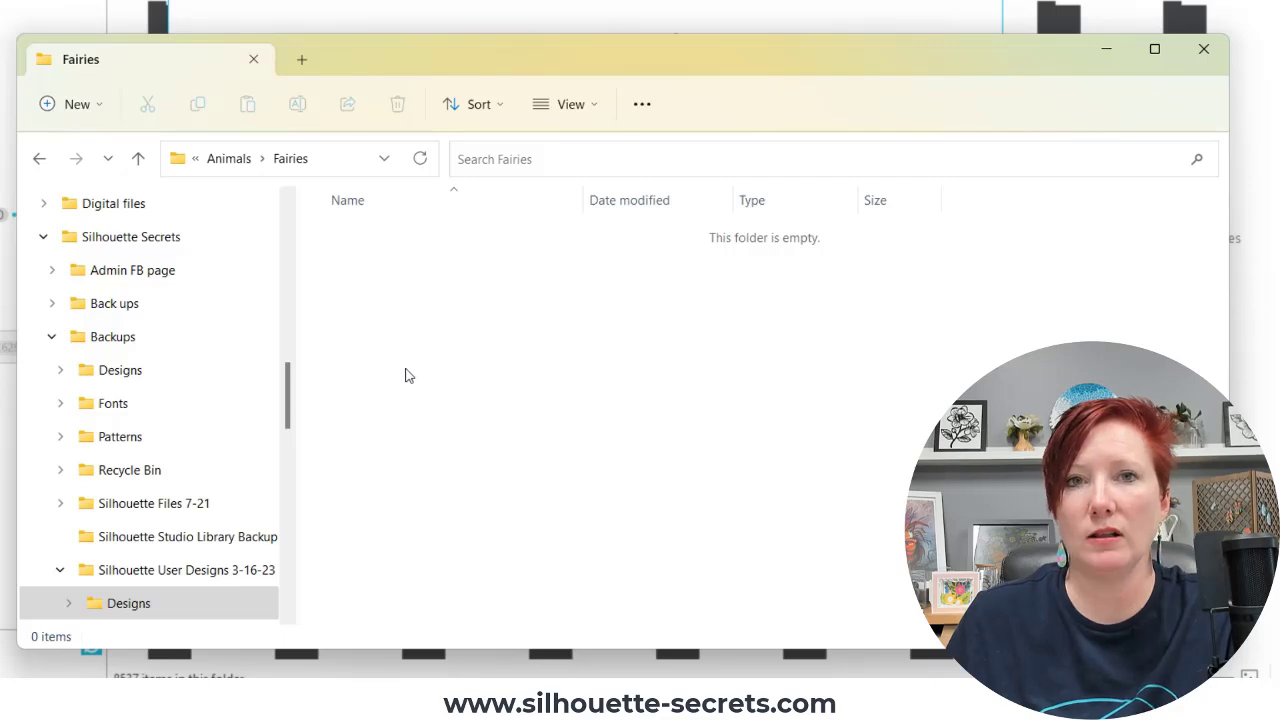
click(41, 160)
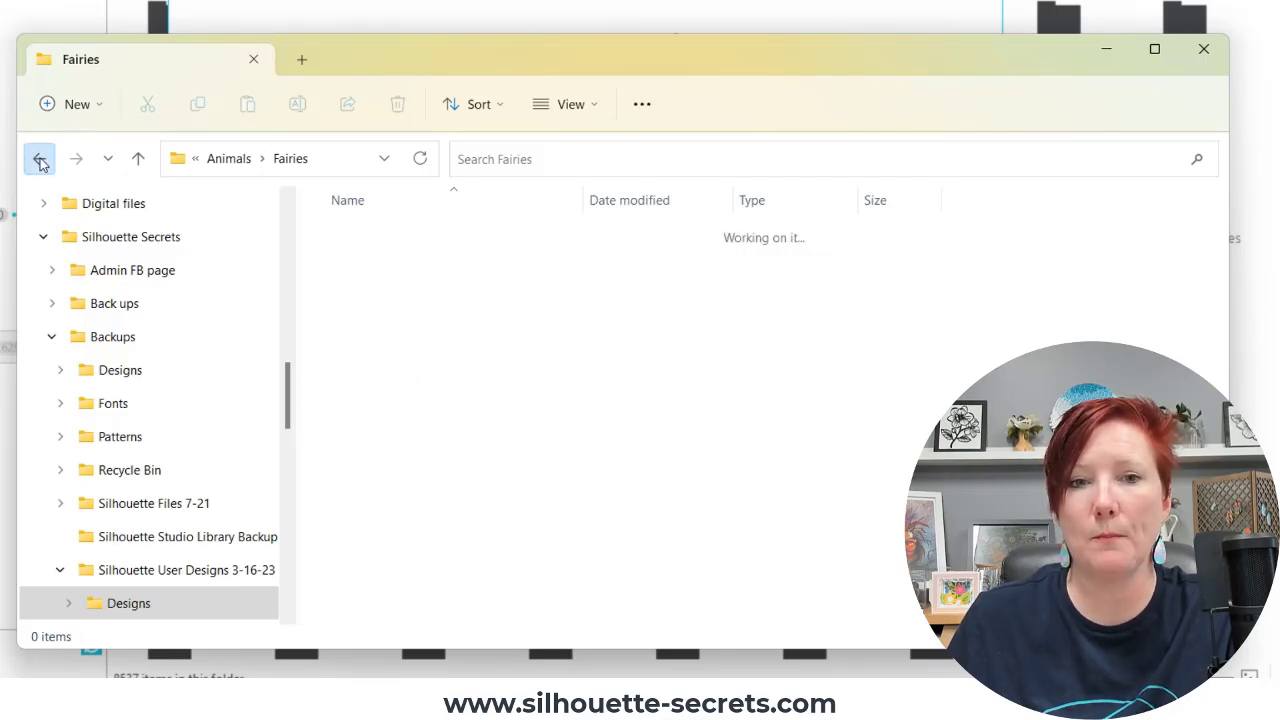
click(40, 161)
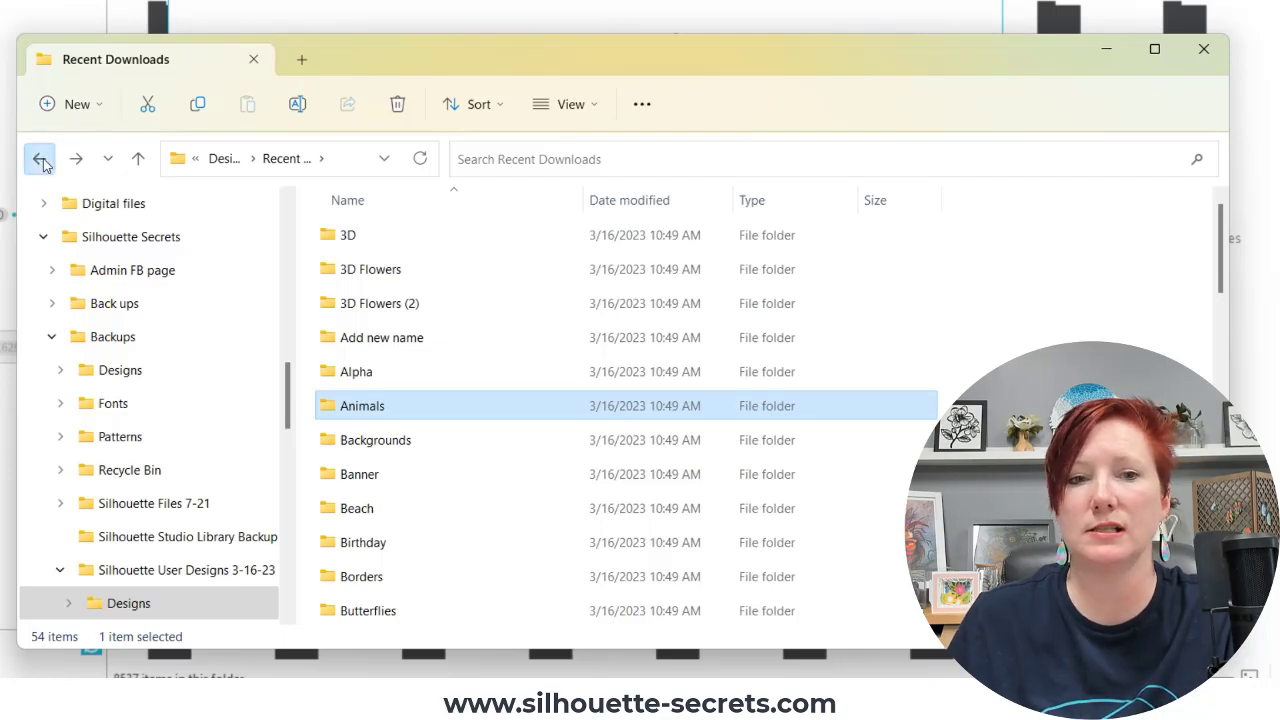
click(39, 162)
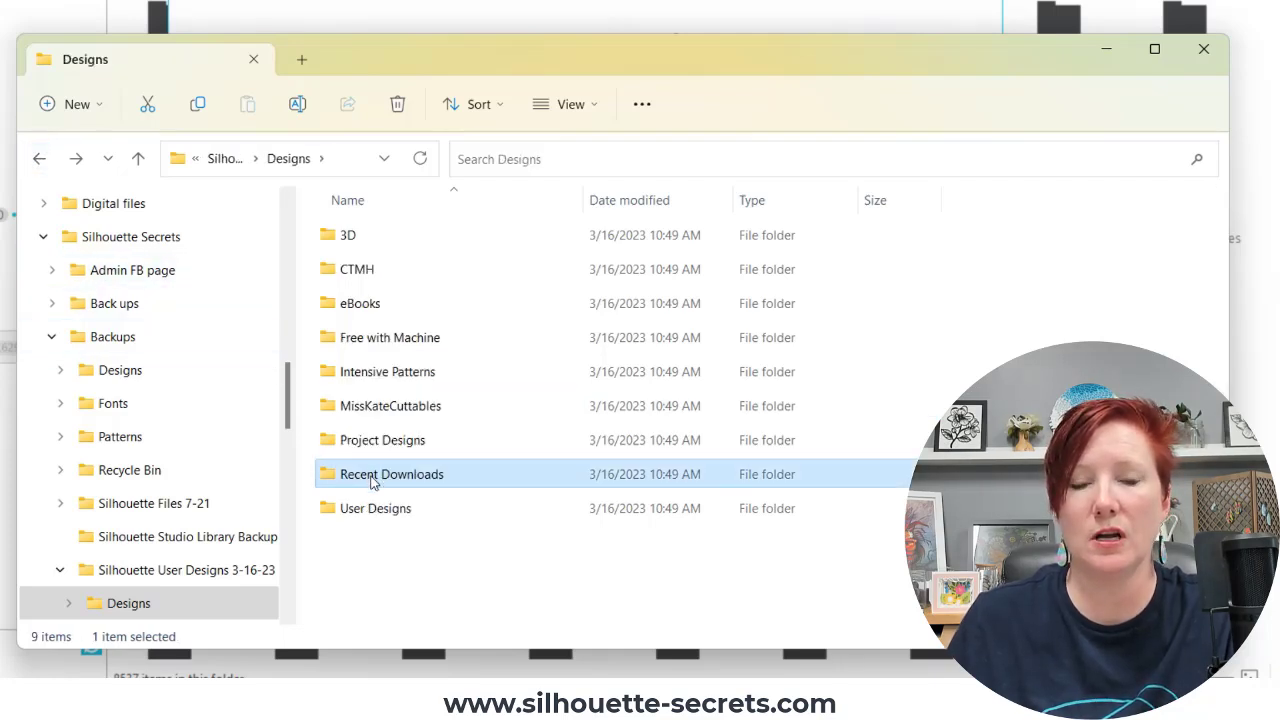
Open Recent Downloads > Banner to confirm it is empty, then return to Designs.
mouse_move(371, 476)
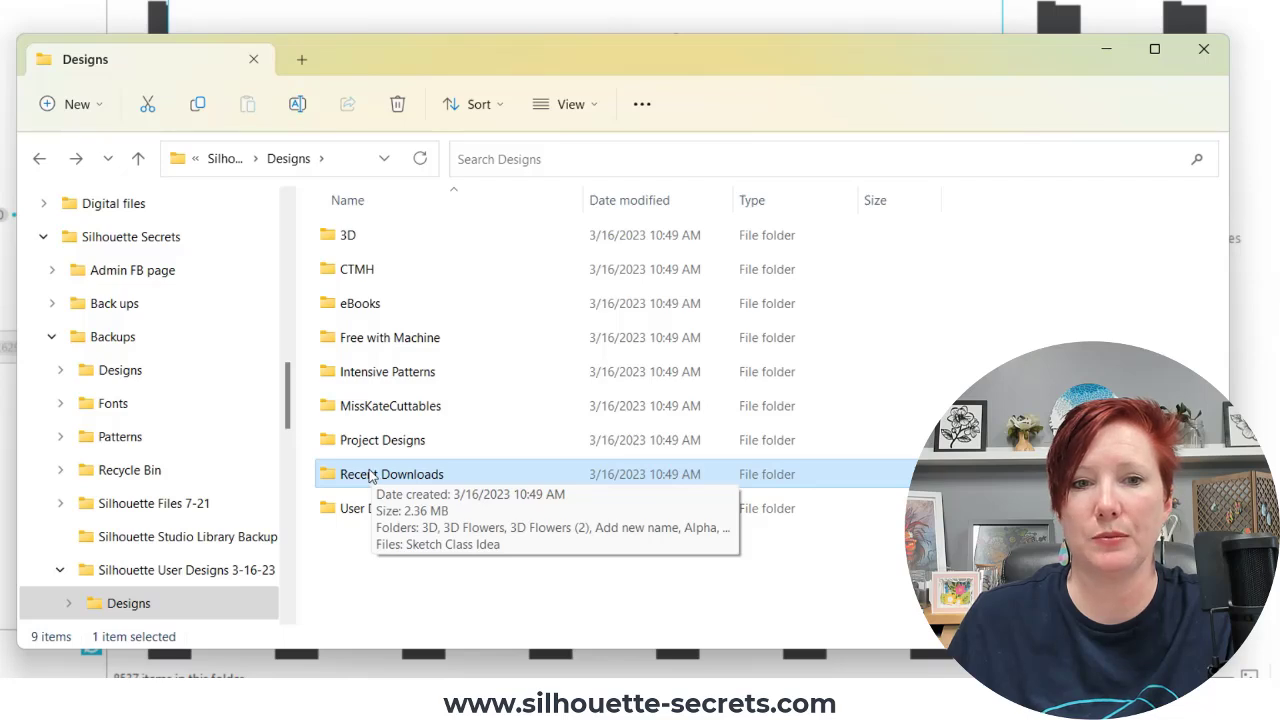
double_click(371, 476)
click(362, 484)
double_click(362, 484)
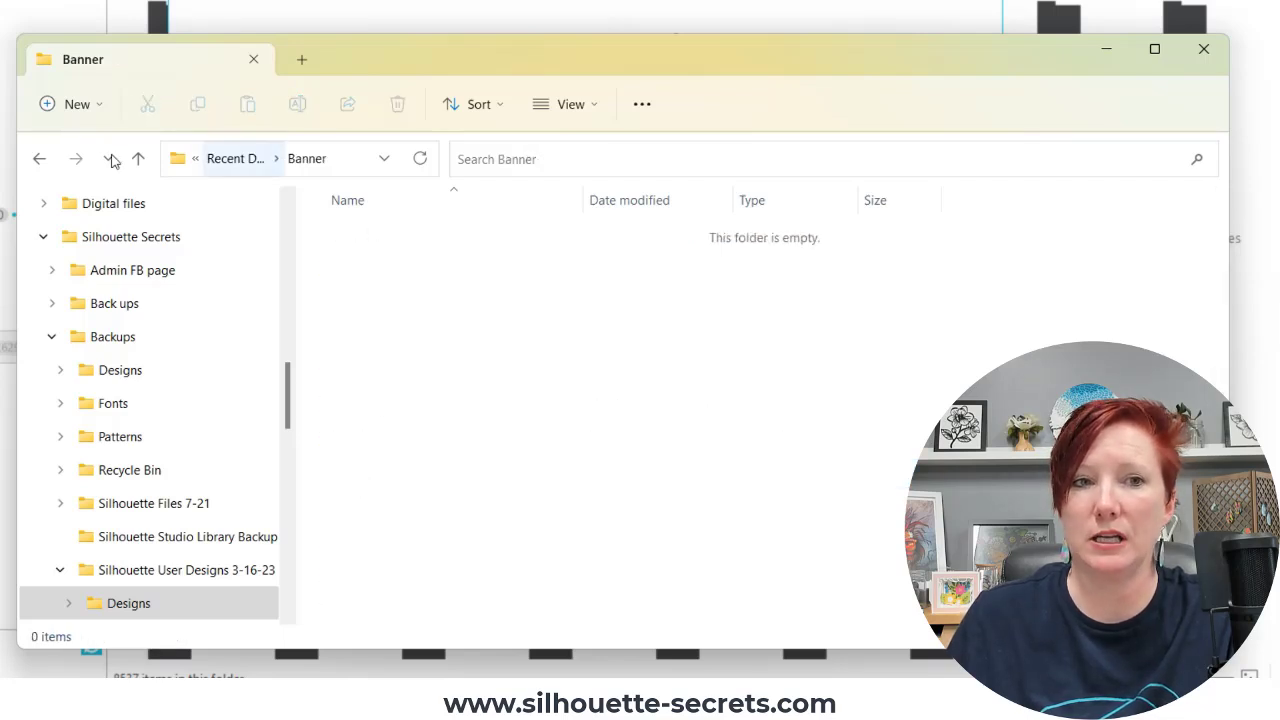
click(39, 158)
click(39, 158)
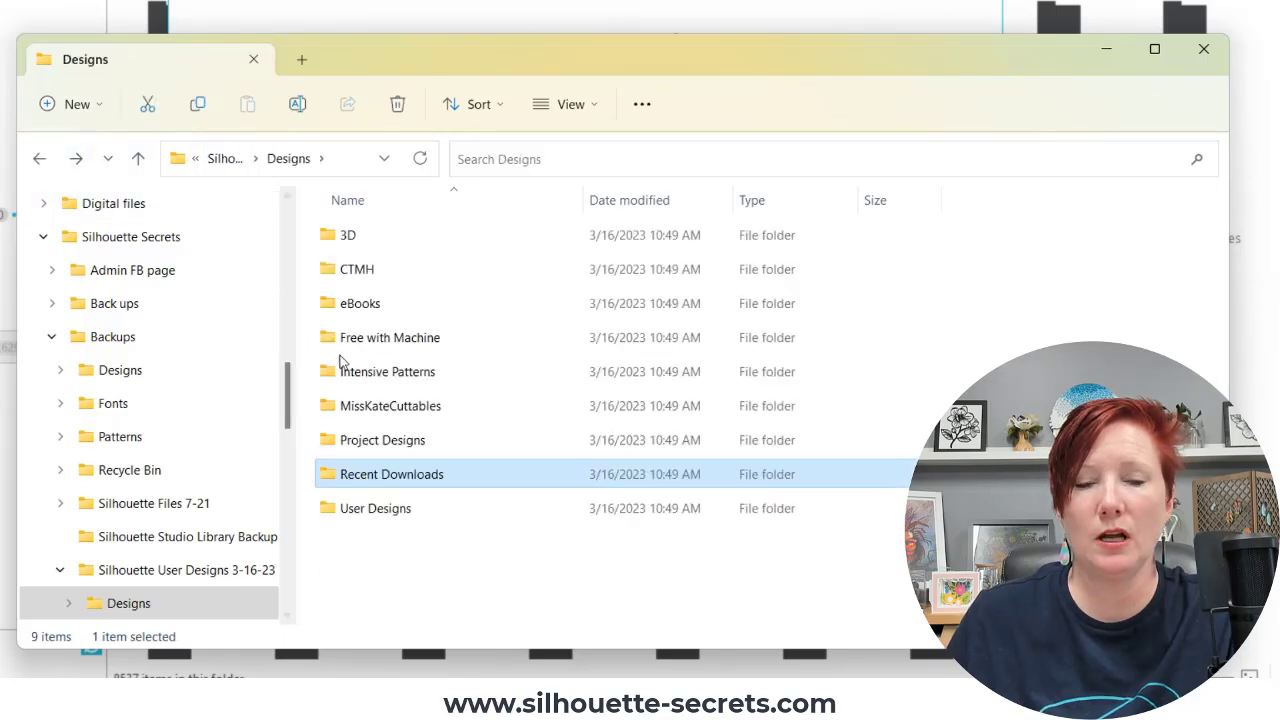
mouse_move(419, 477)
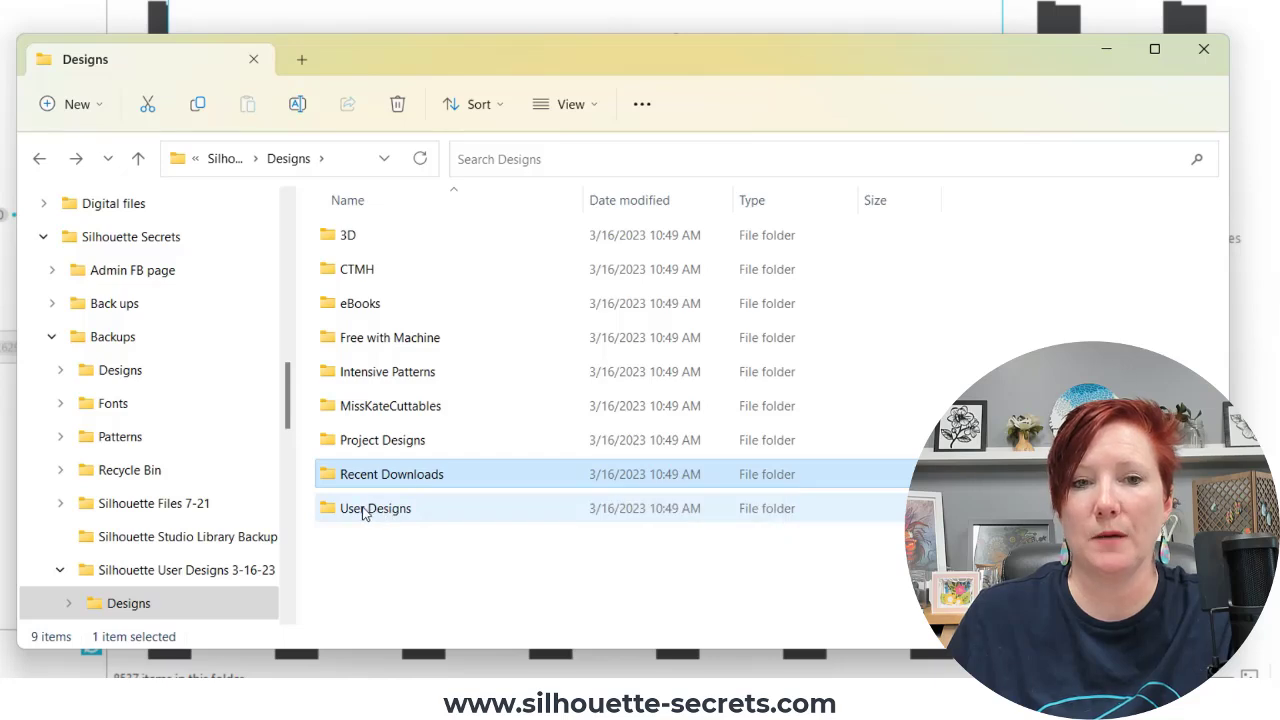
Open User Designs, view its exported files as Large icons, and scroll through them.
double_click(363, 510)
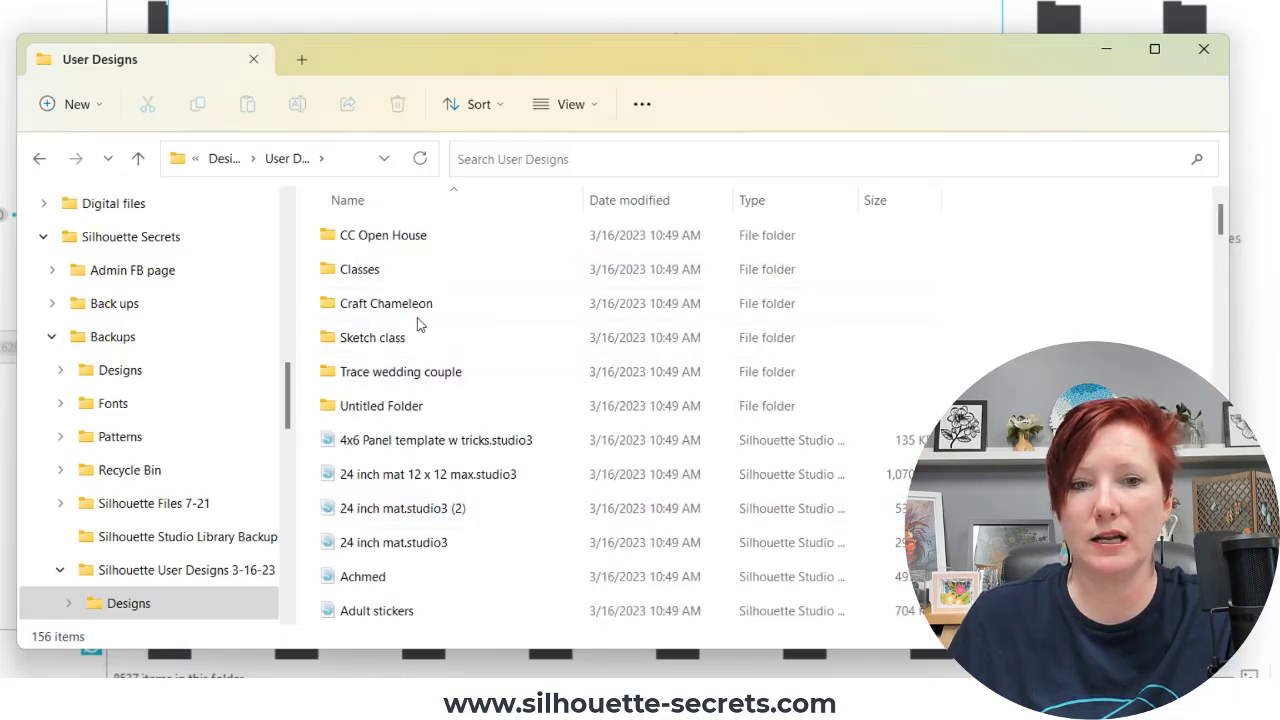
drag(1221, 220, 1221, 237)
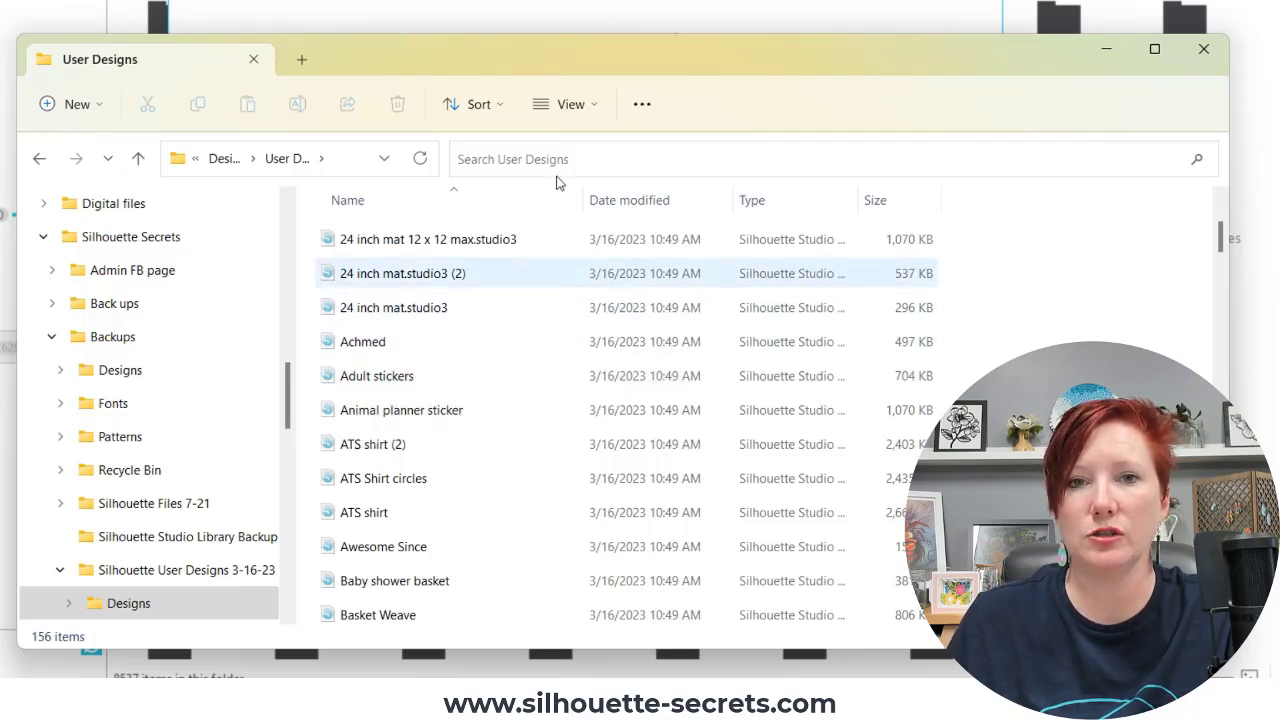
click(593, 108)
click(566, 184)
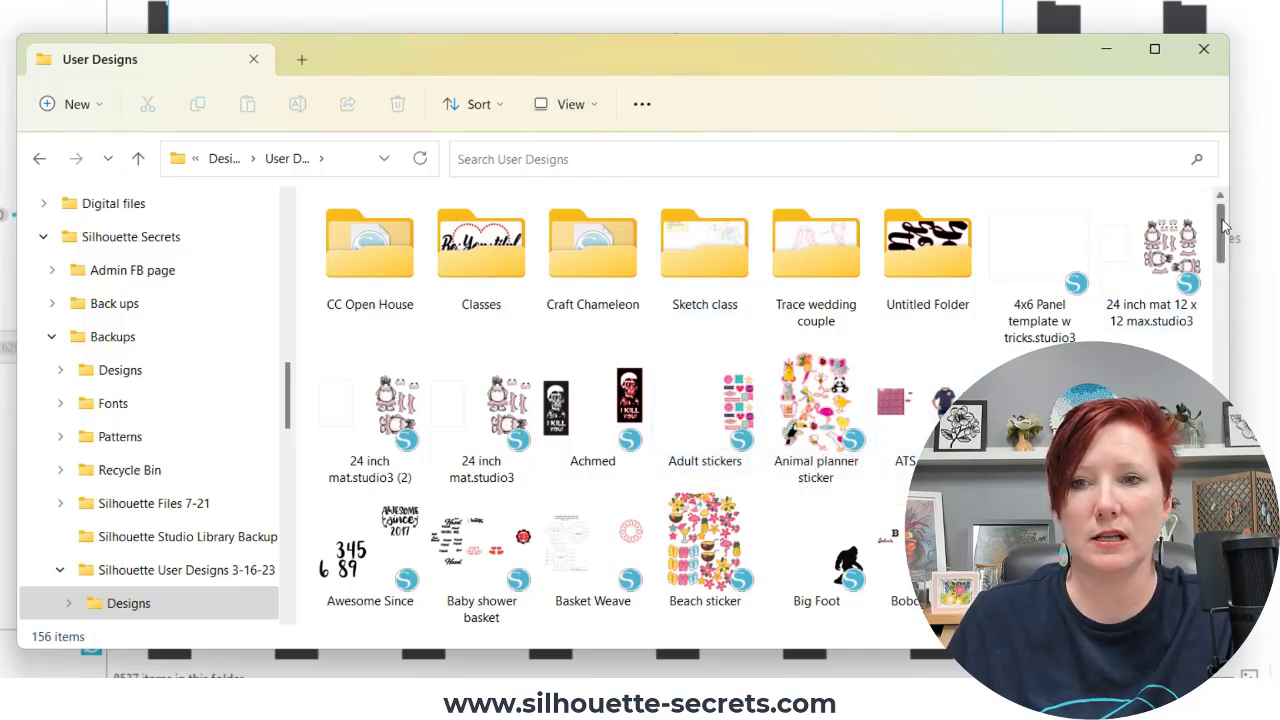
scroll(1225, 285, down, 3)
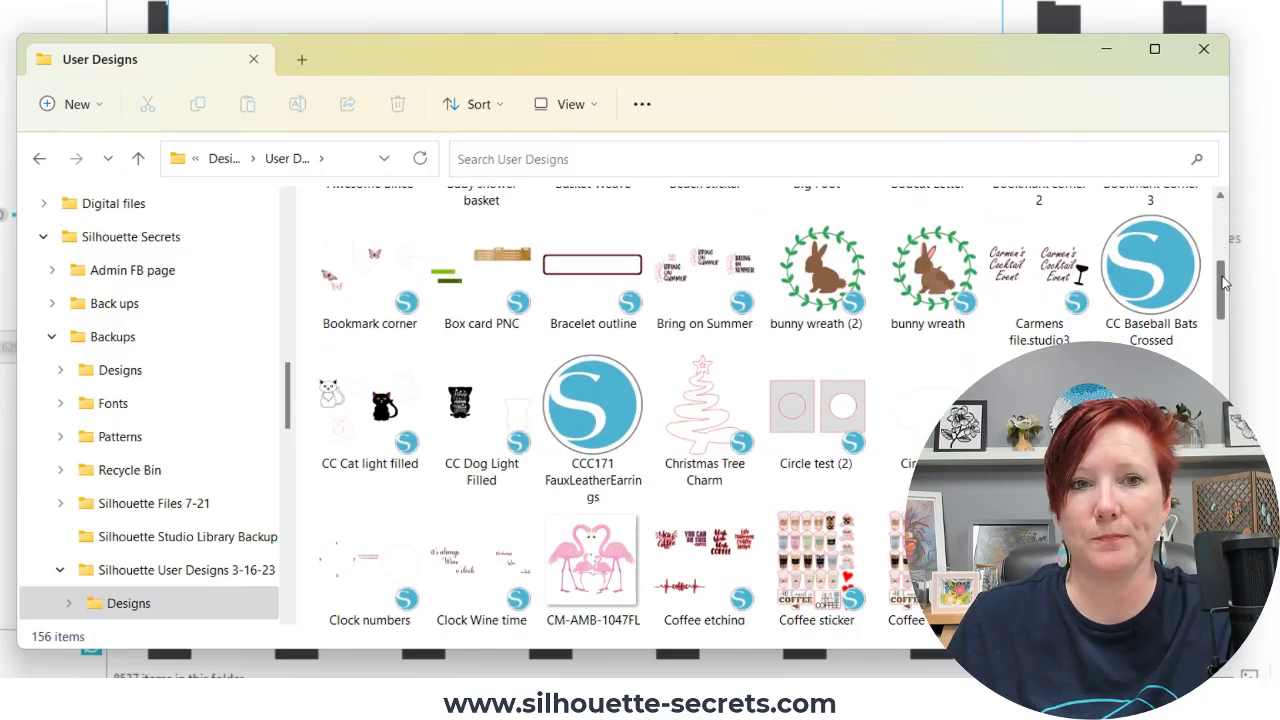
scroll(1225, 285, up, 3)
scroll(1222, 283, down, 3)
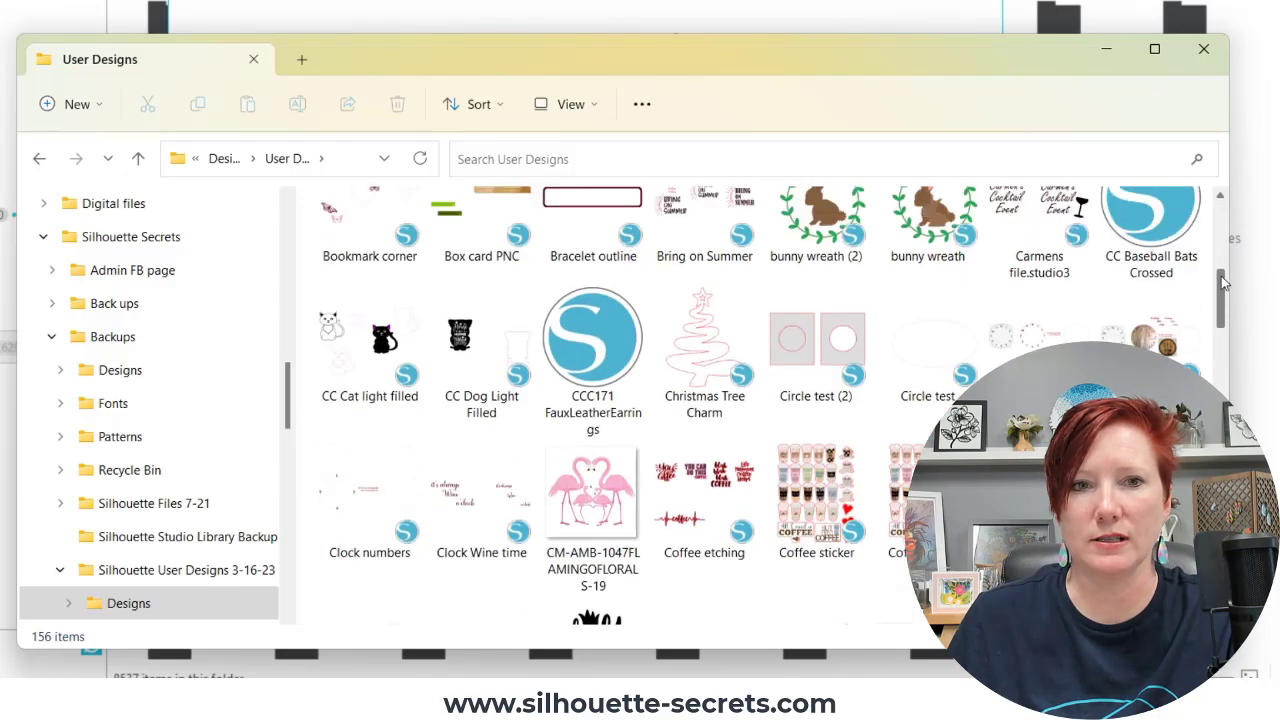
Scroll back up to the top of the User Designs file list.
scroll(1222, 283, up, 3)
Go up to the backup root, open Fonts > Sketch to see it's empty, and return to the root.
click(39, 160)
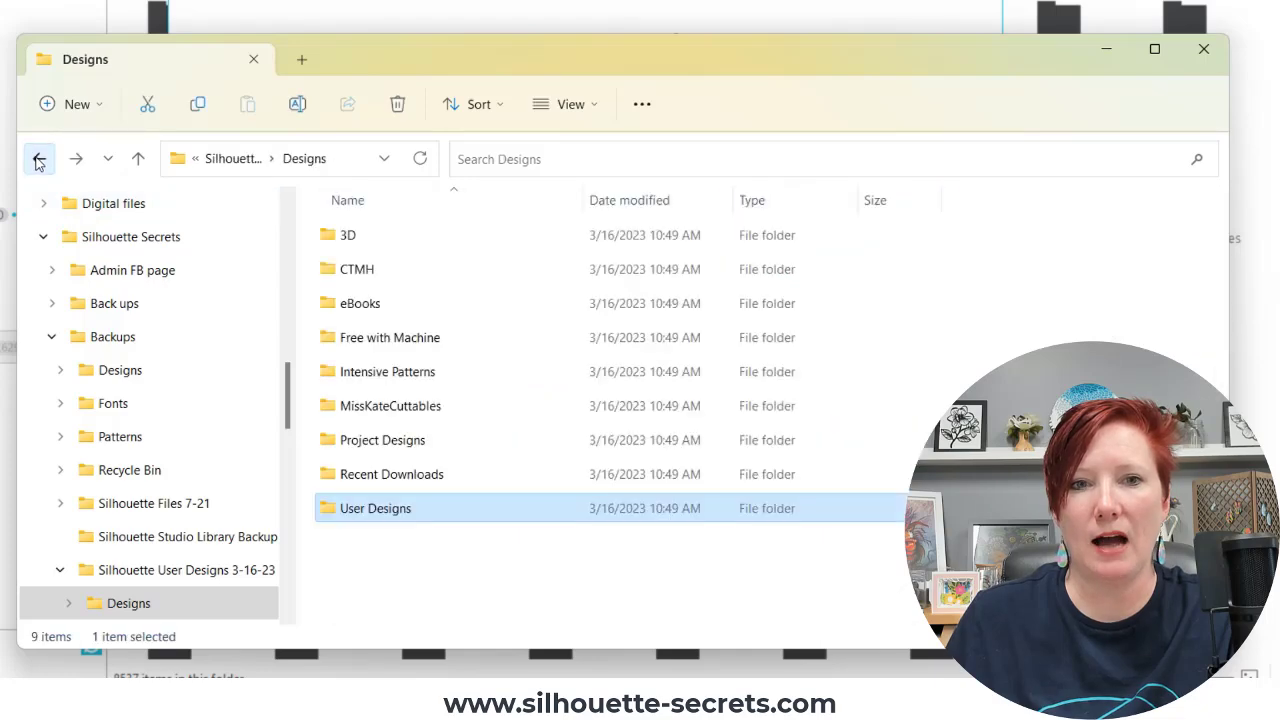
click(39, 160)
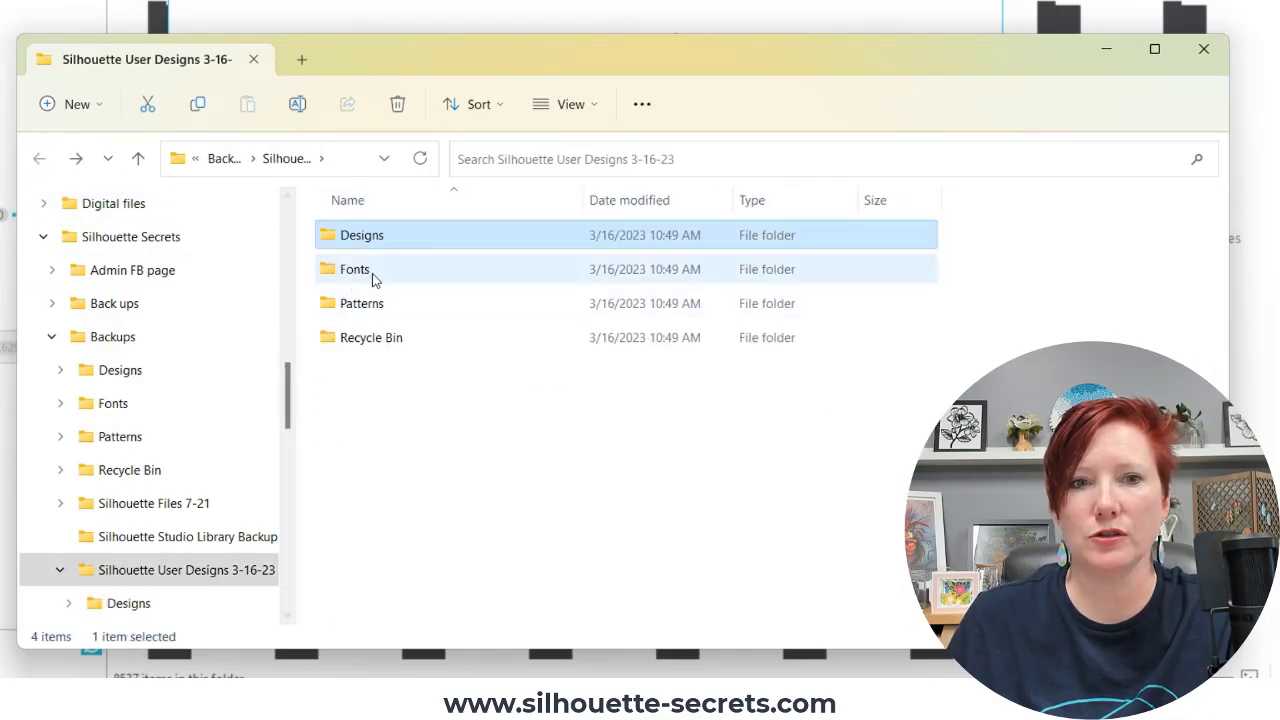
double_click(358, 274)
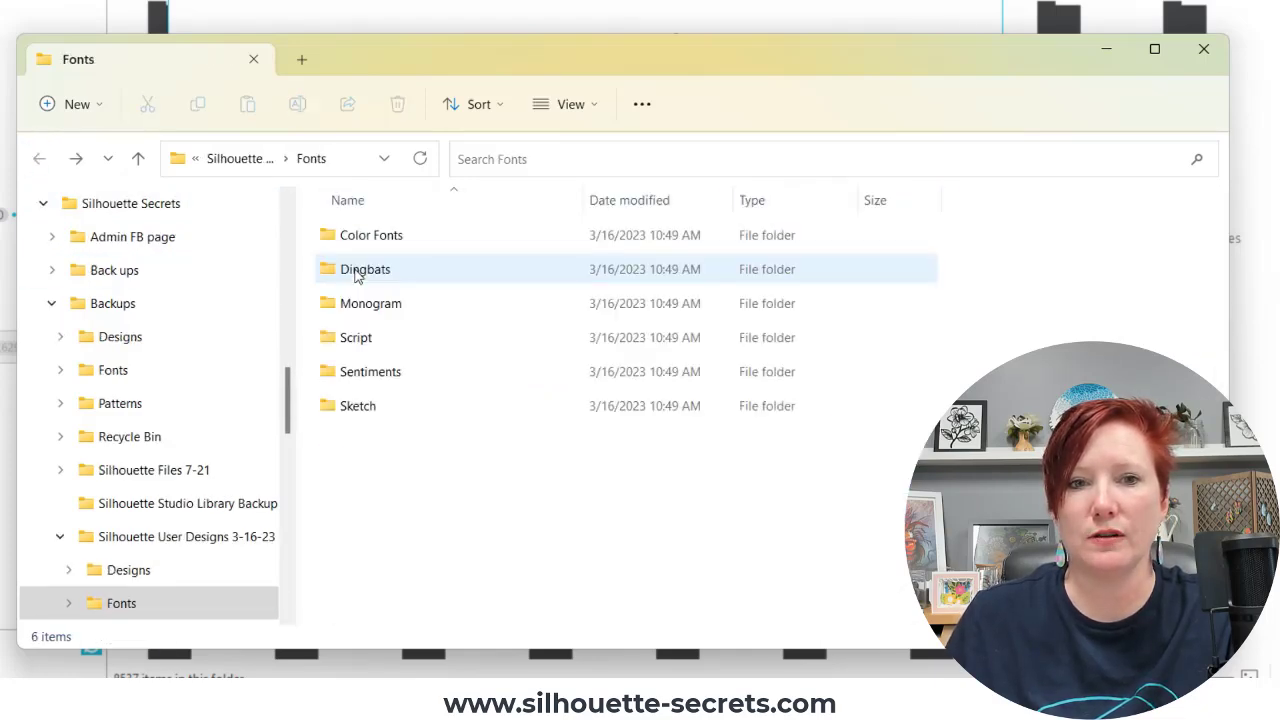
double_click(365, 414)
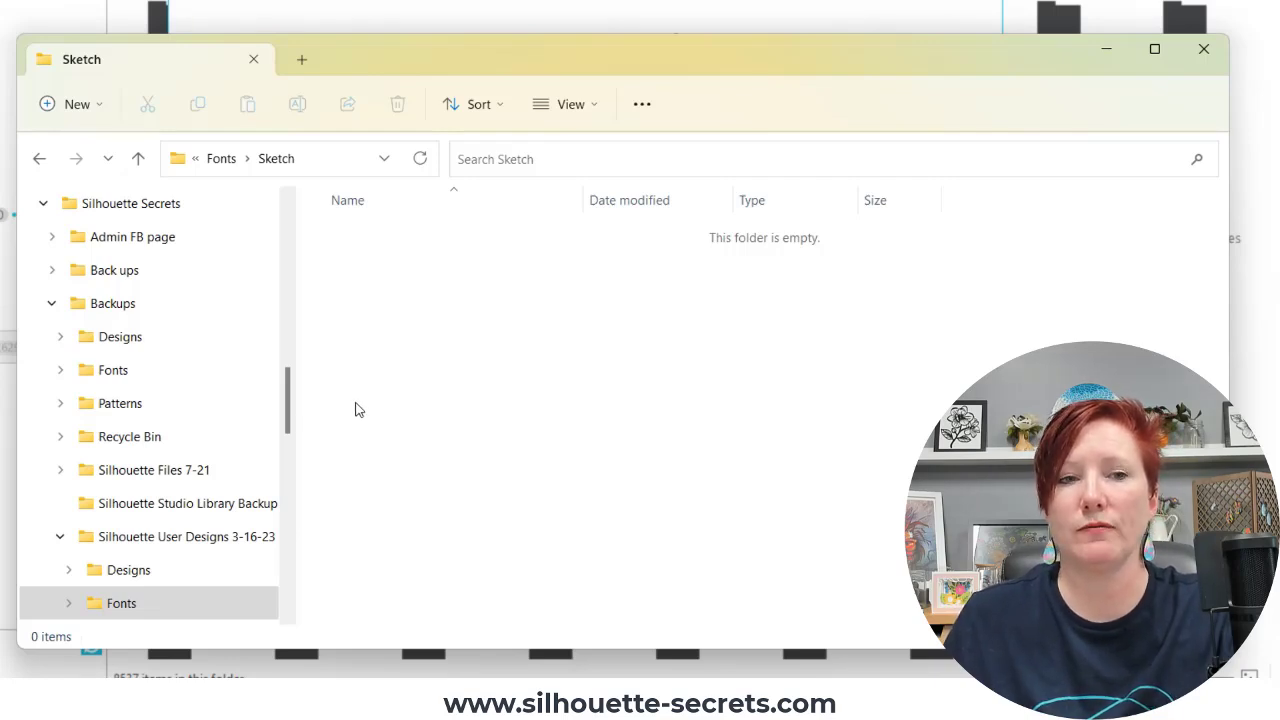
click(39, 158)
click(39, 158)
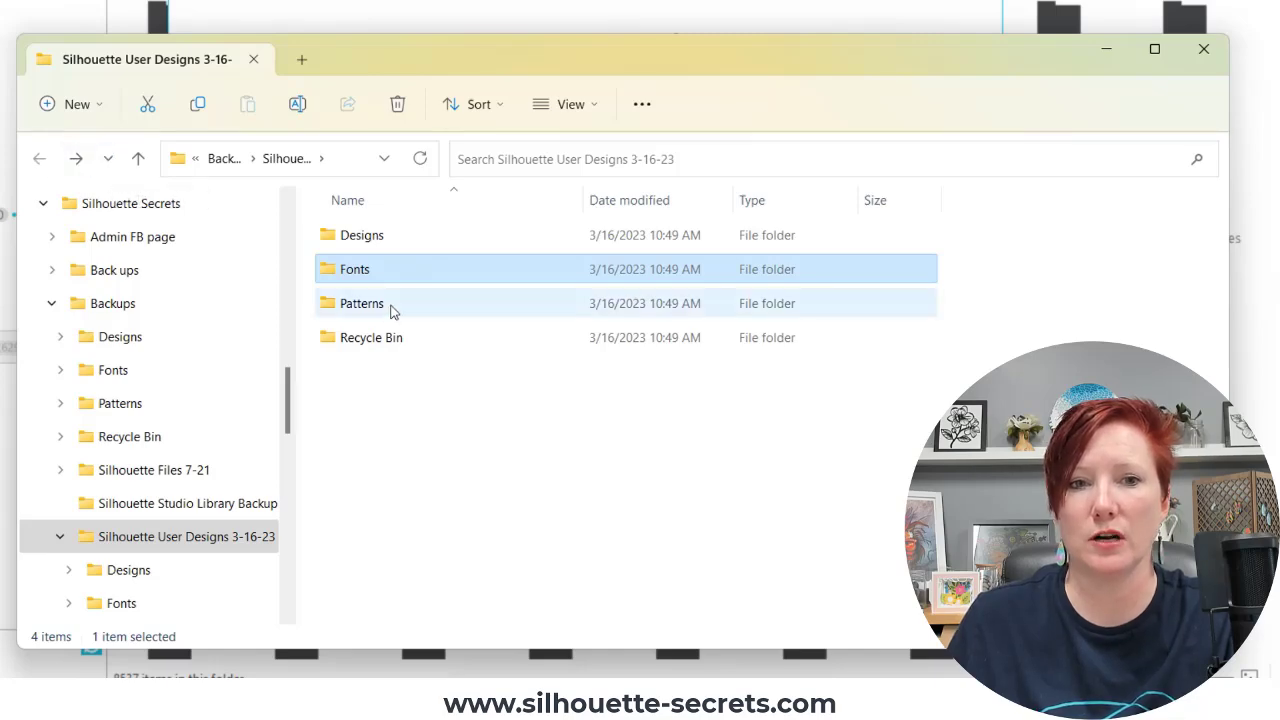
double_click(364, 306)
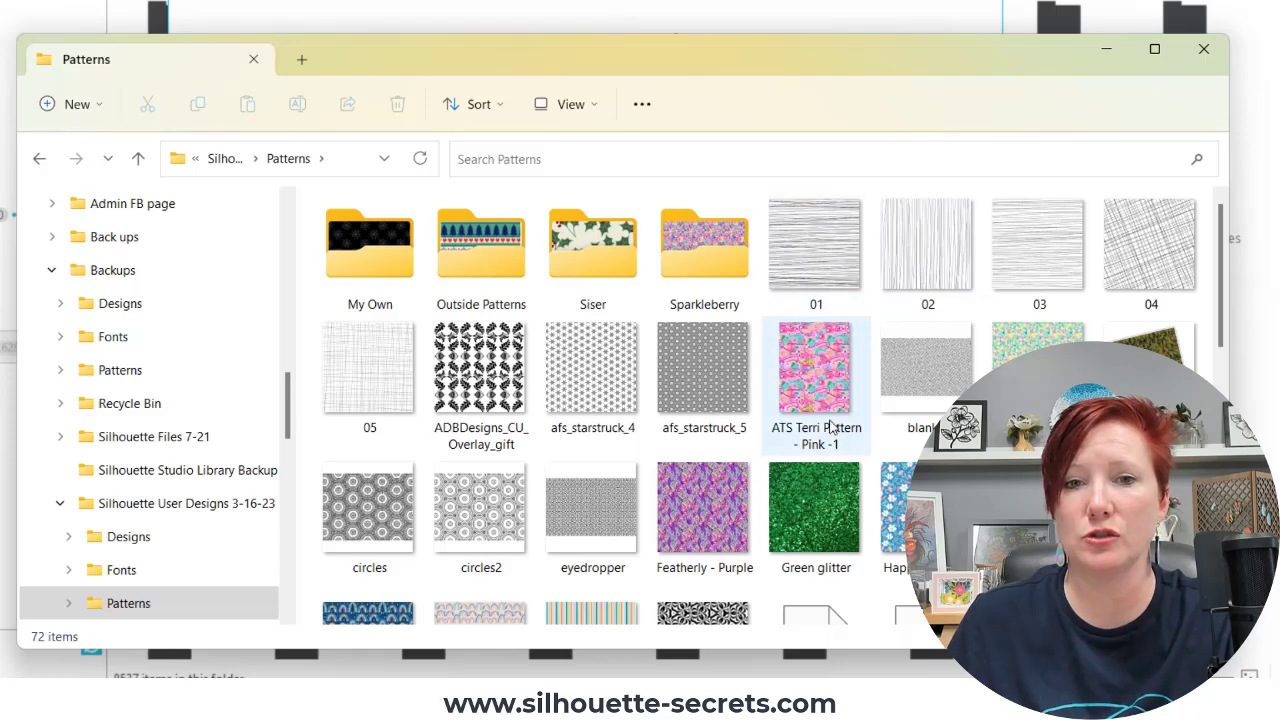
mouse_move(830, 427)
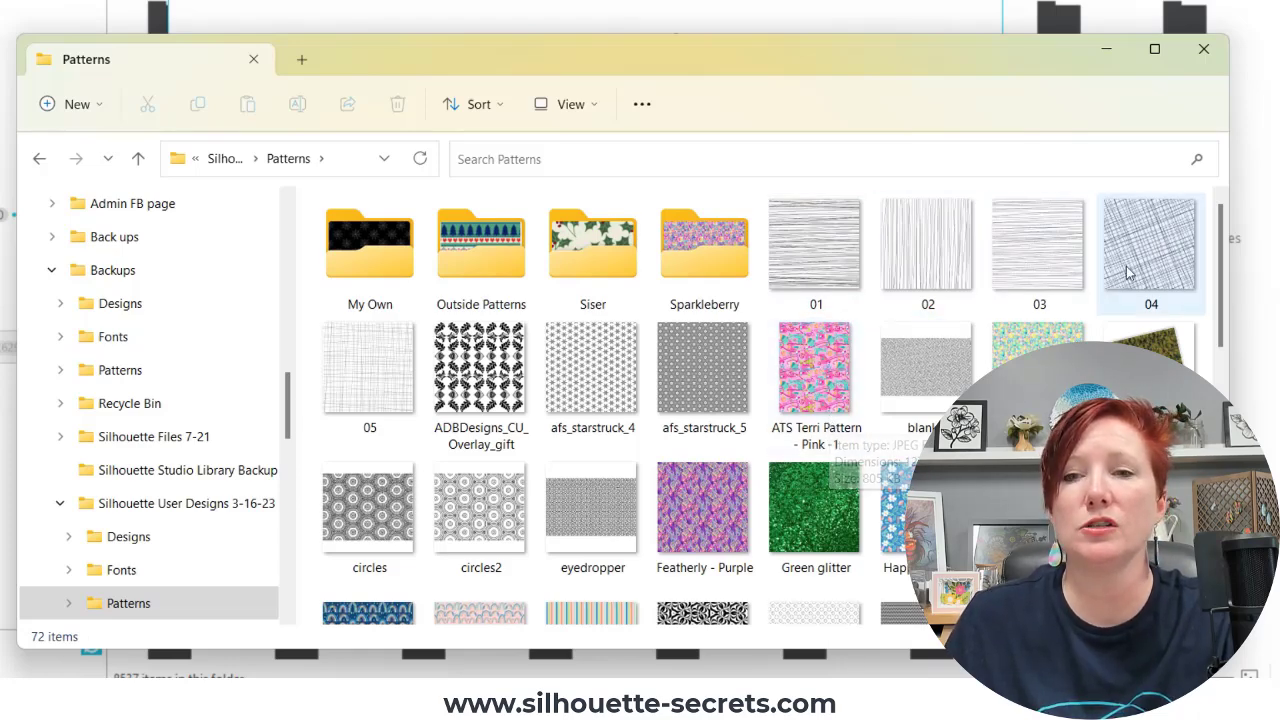
drag(1222, 265, 1210, 160)
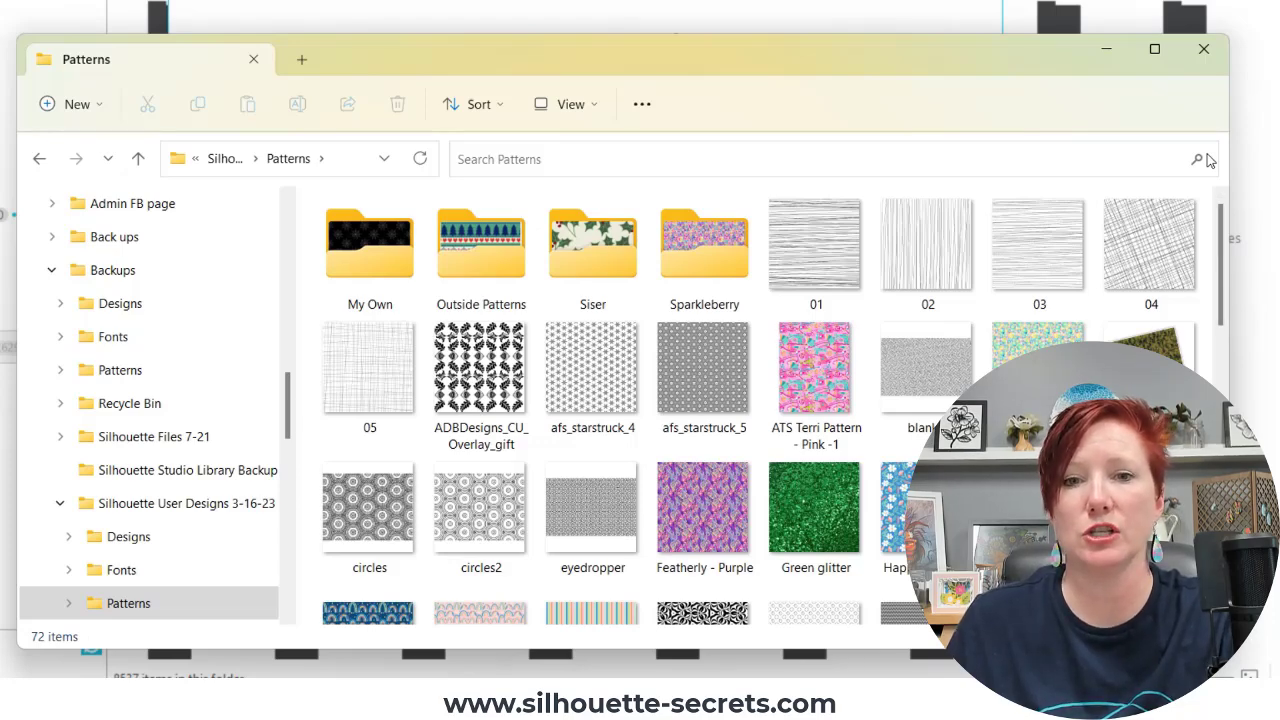
click(40, 158)
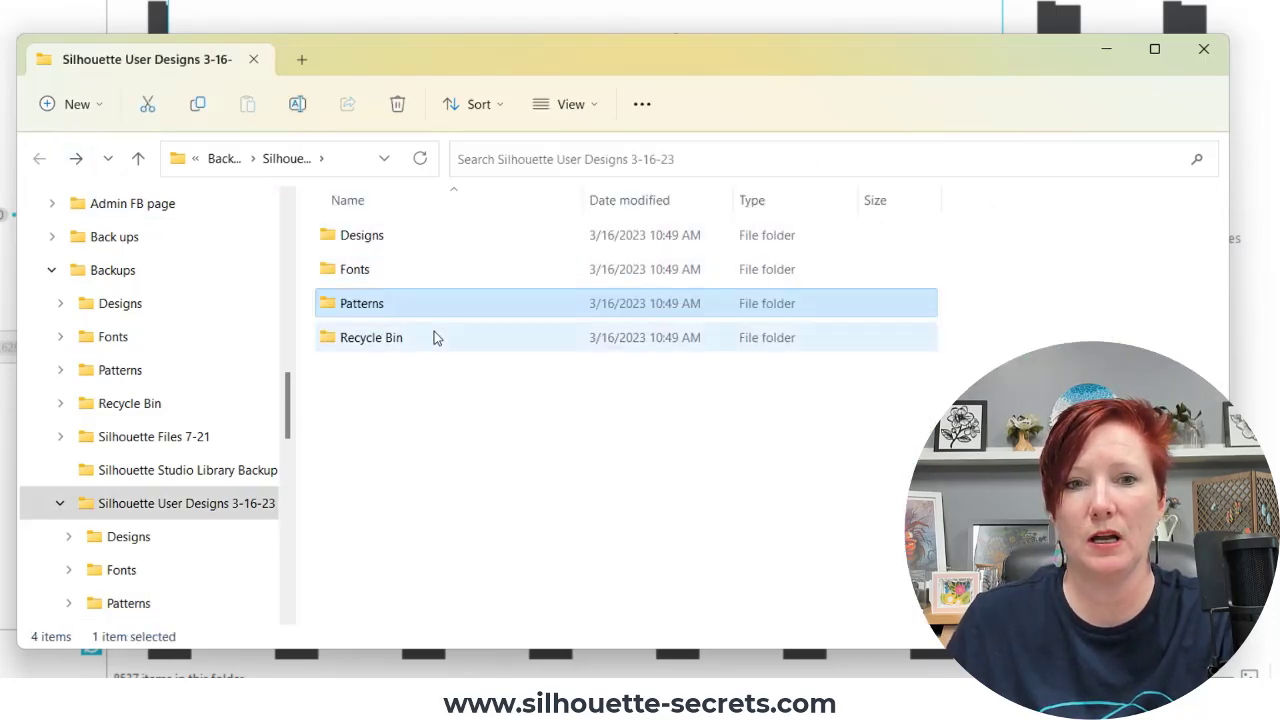
double_click(387, 338)
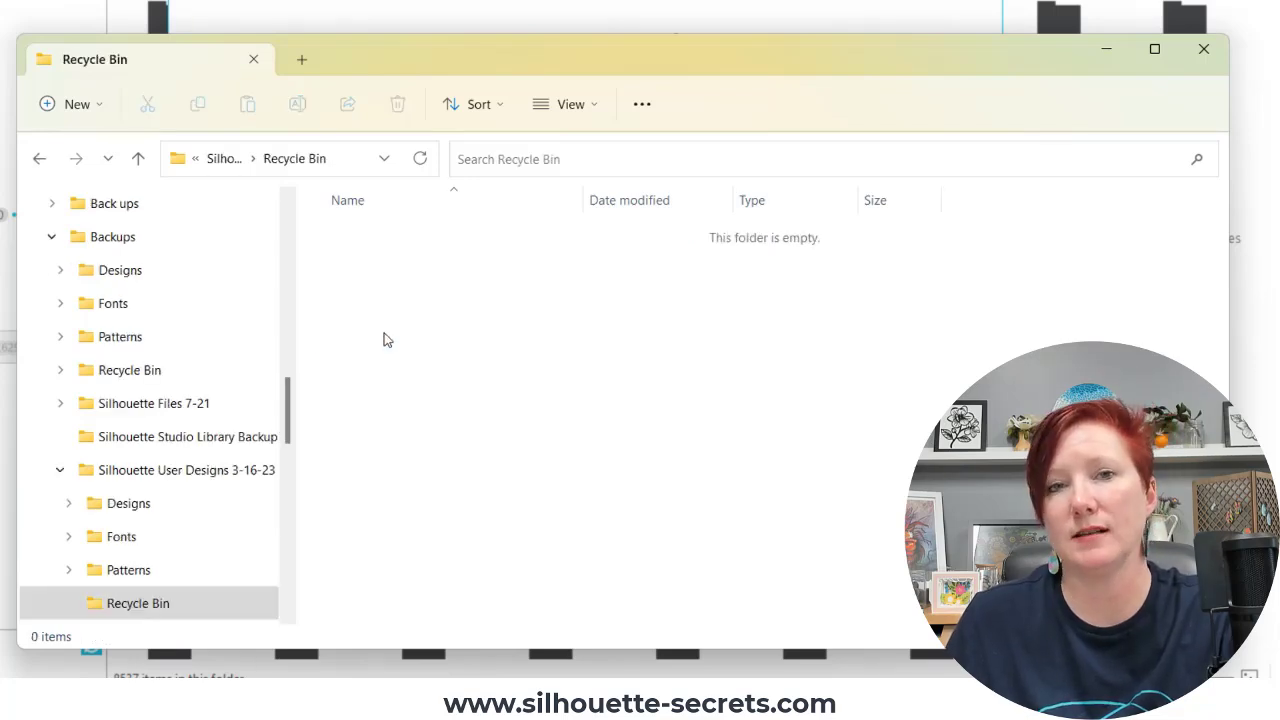
click(42, 160)
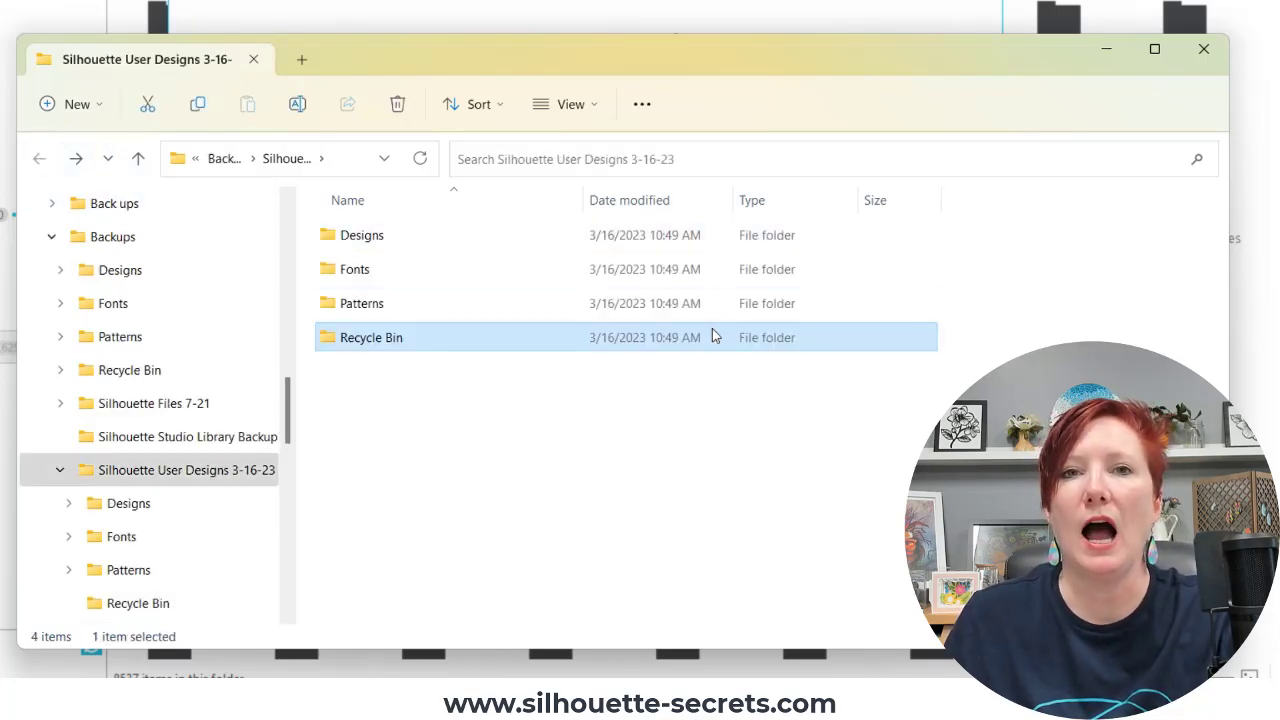
mouse_move(712, 335)
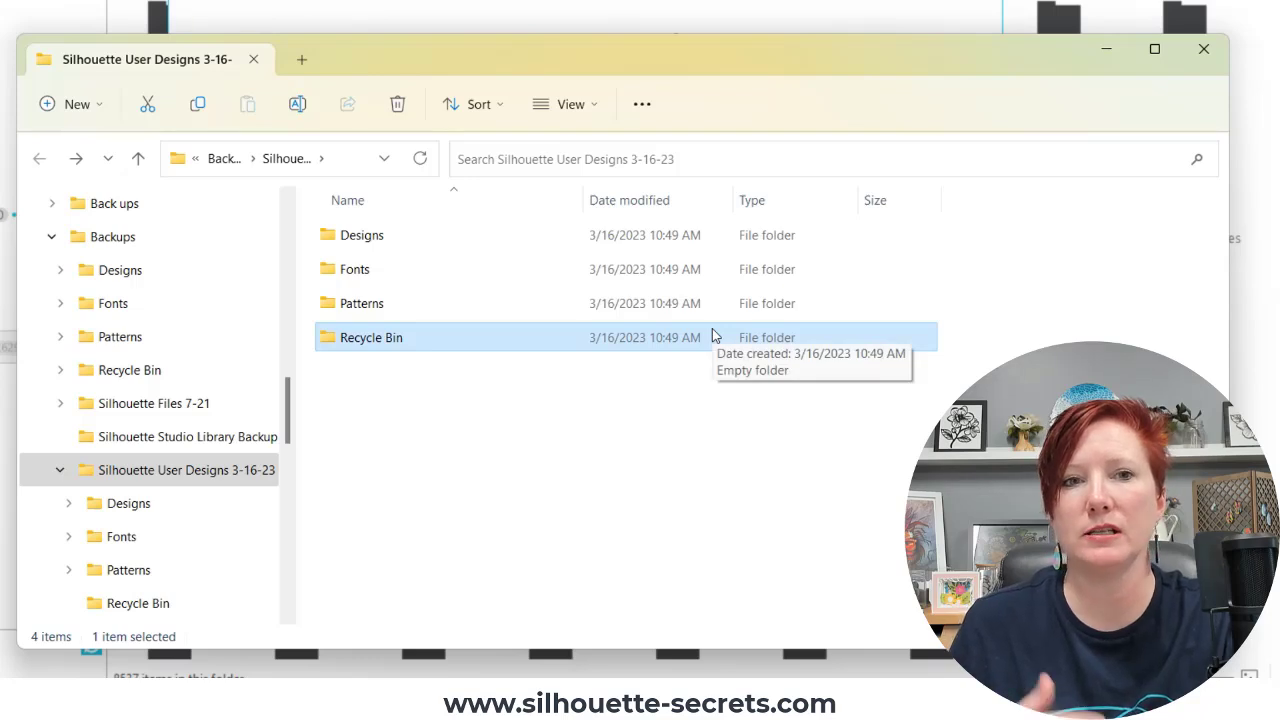